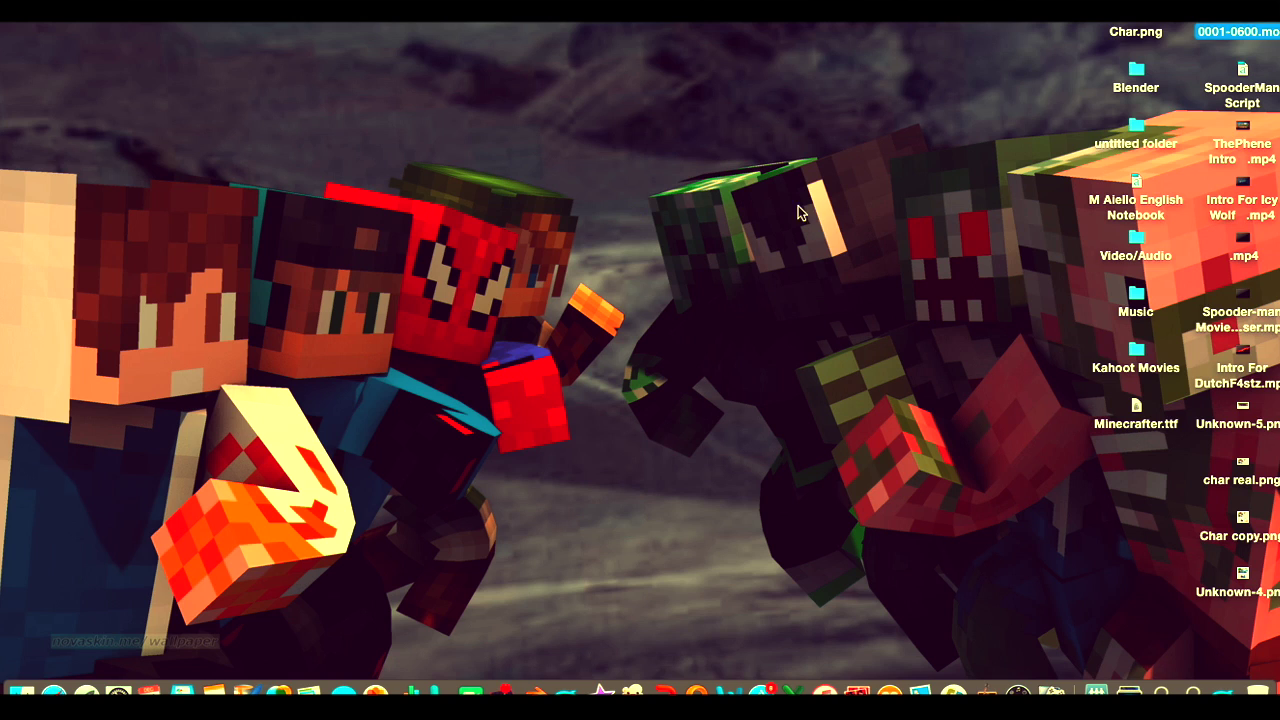
Step: Open Char.png from the desktop, enlarge the skin texture, and select most of its area
left_click(1048, 88)
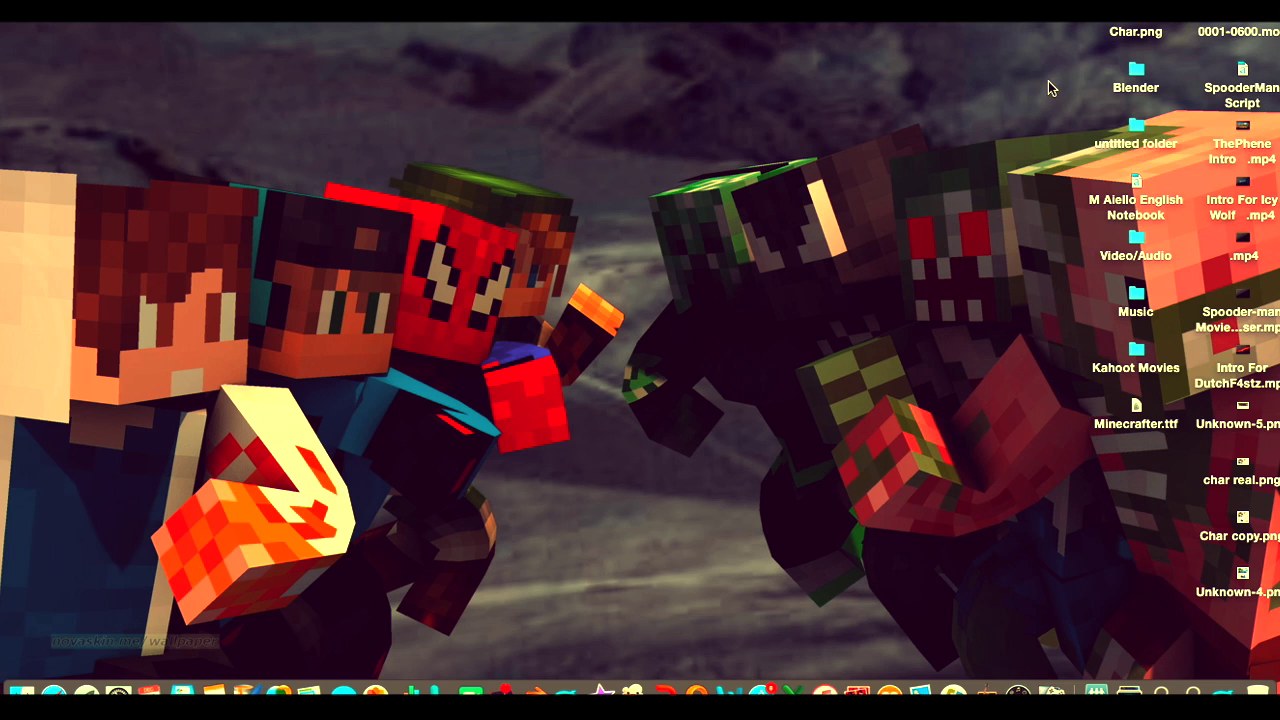
left_click(1126, 37)
key("space")
key("space")
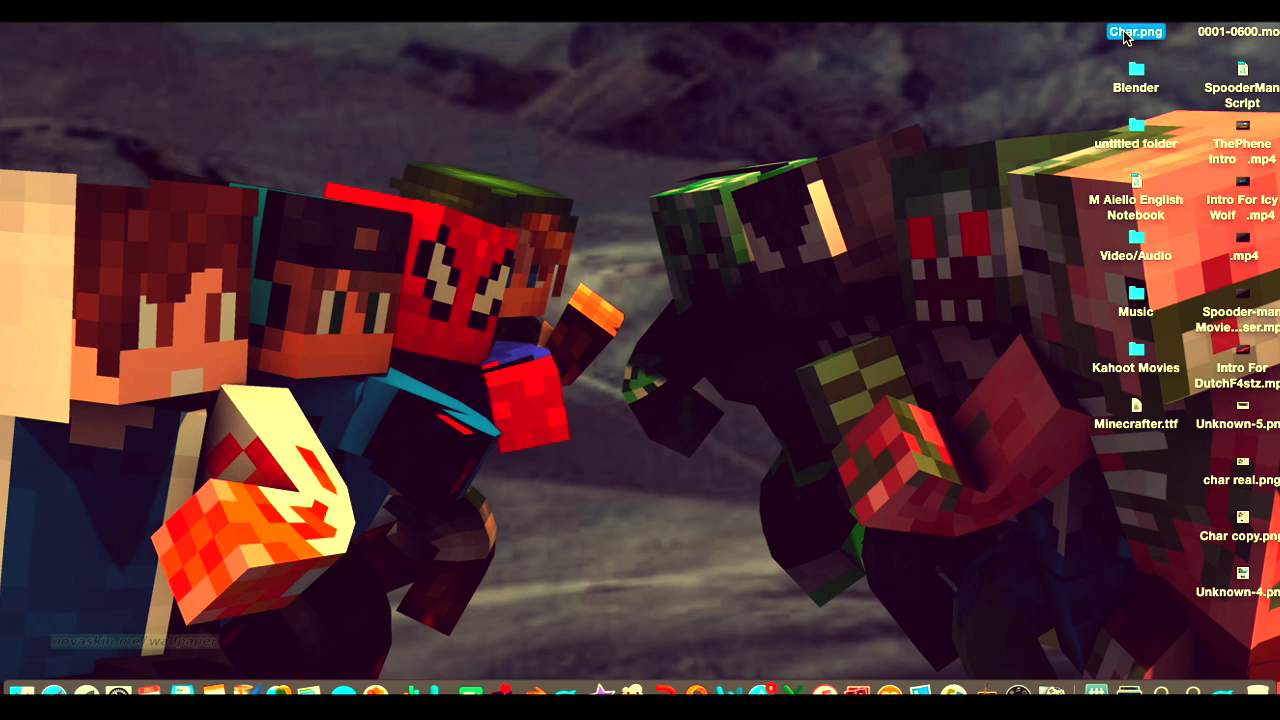
double_click(1124, 37)
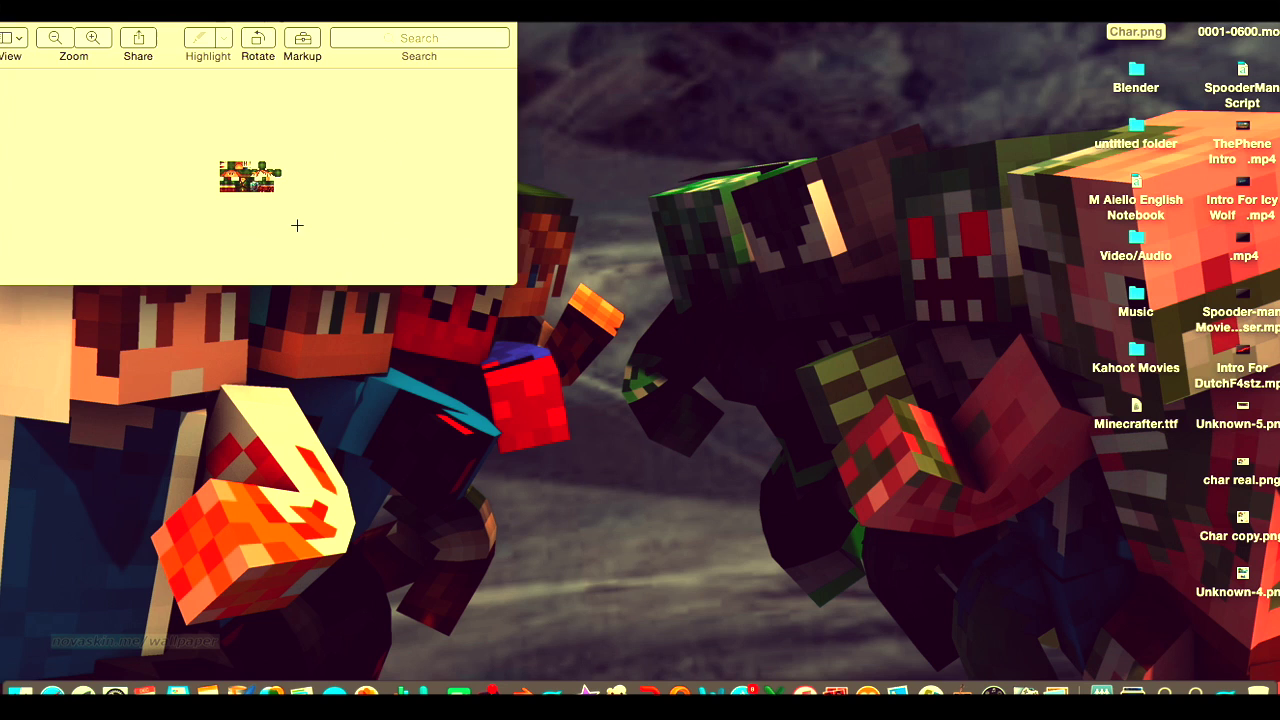
scroll(297, 225, "up", 5)
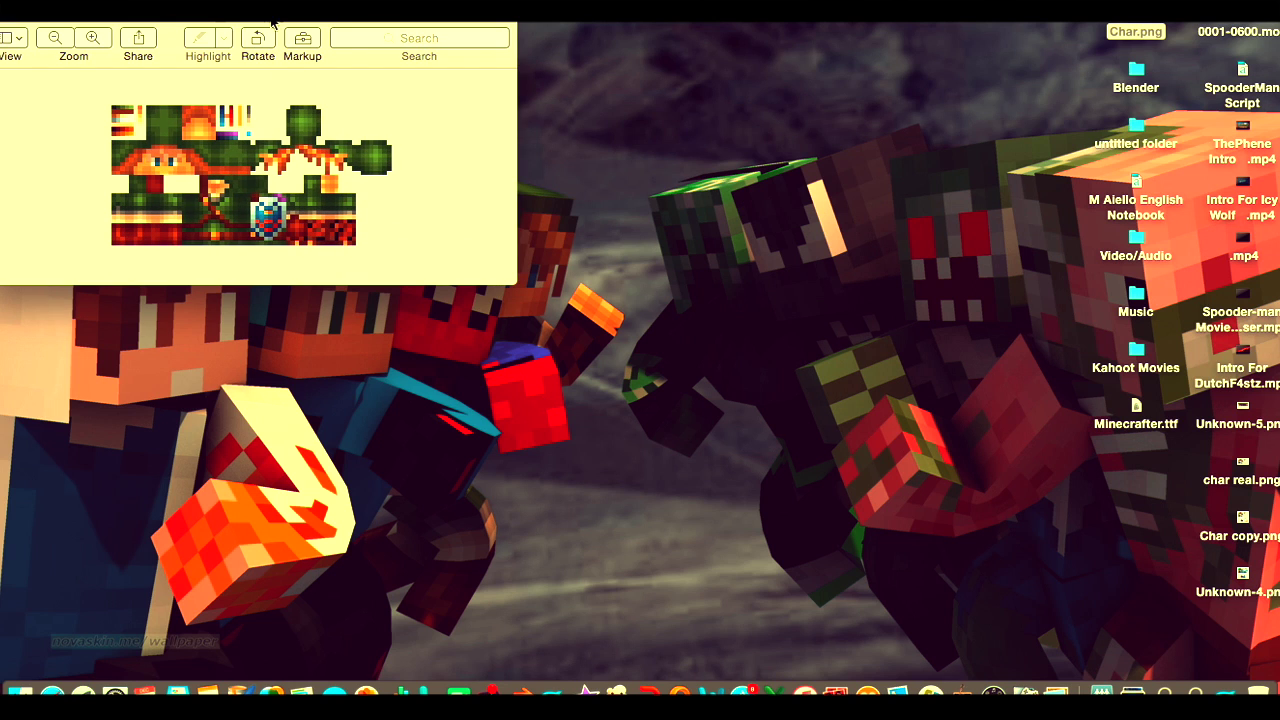
left_click_drag(271, 21, 633, 106)
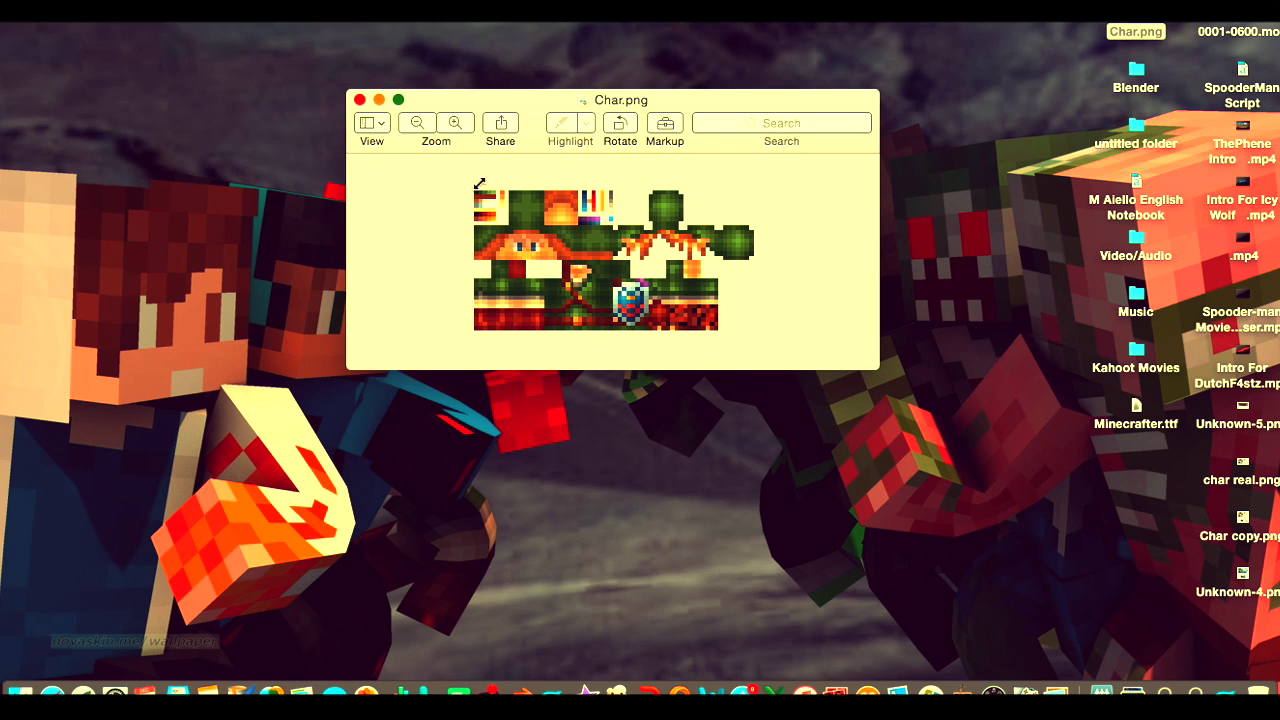
left_click_drag(479, 183, 720, 330)
left_click(906, 236)
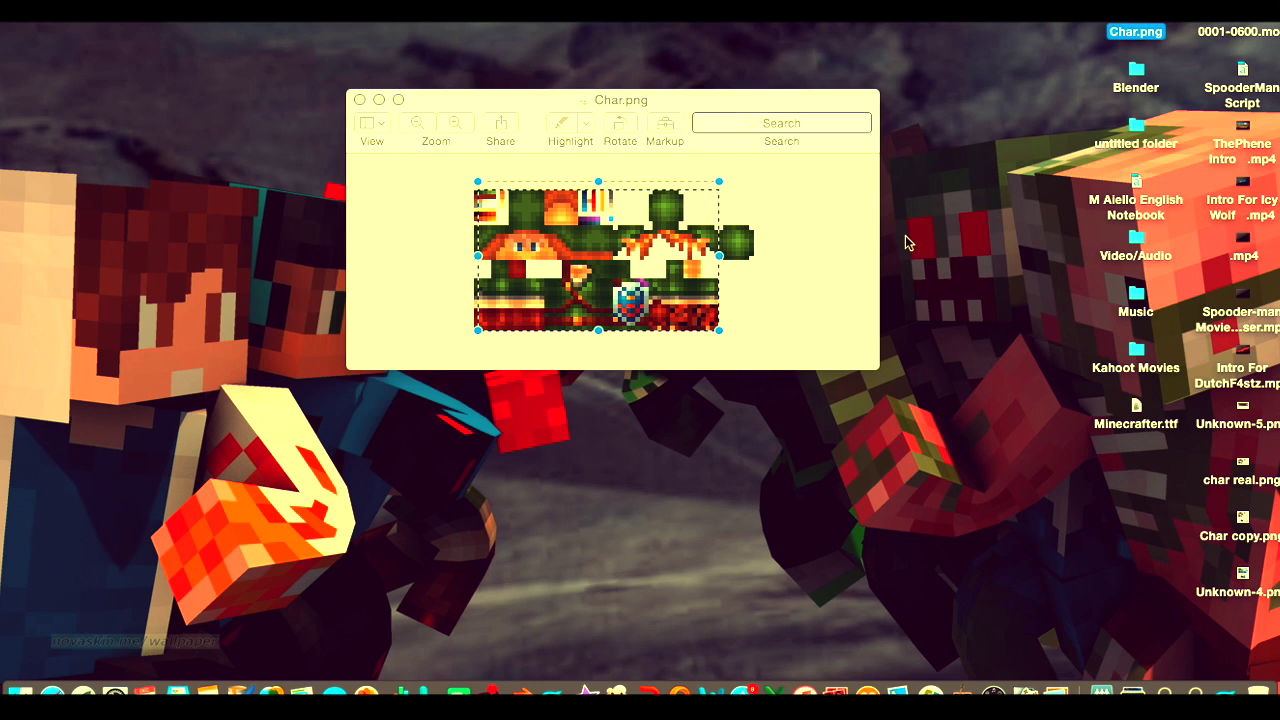
Step: Compare Char copy.png with Char.png side by side and close both images
left_click(1242, 575)
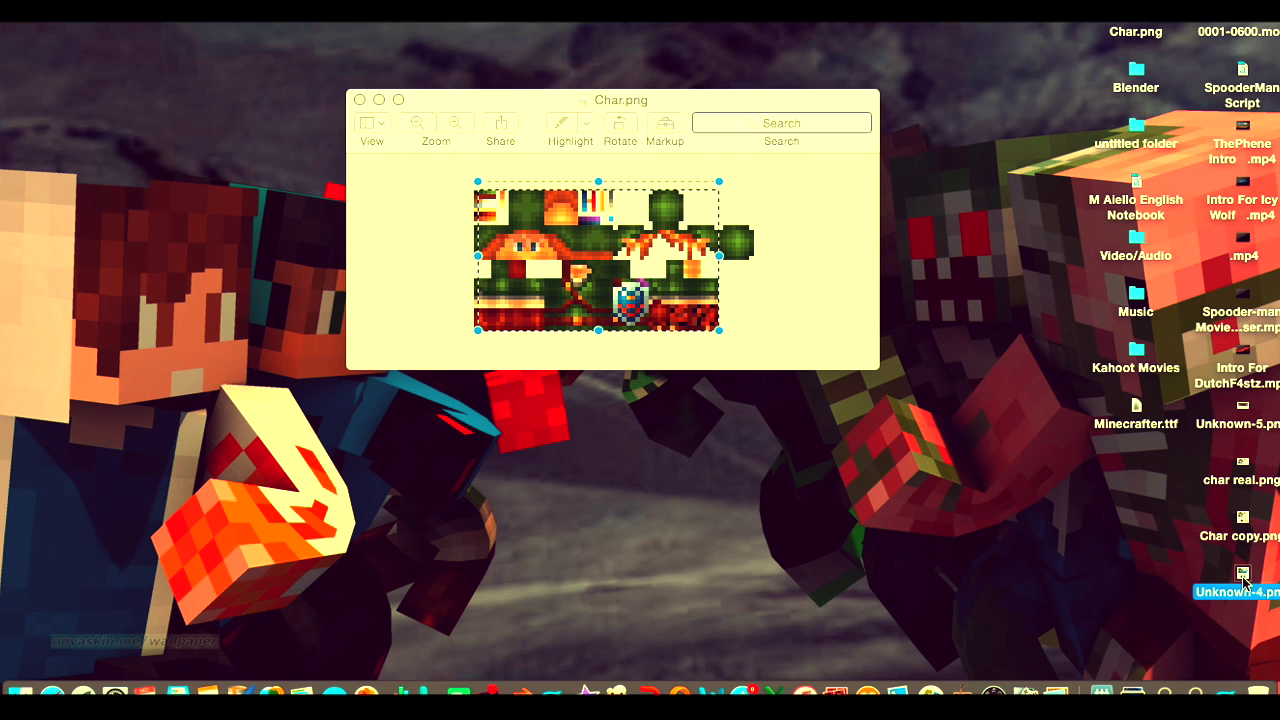
double_click(1243, 516)
scroll(262, 163, "up", 5)
scroll(262, 163, "down", 1)
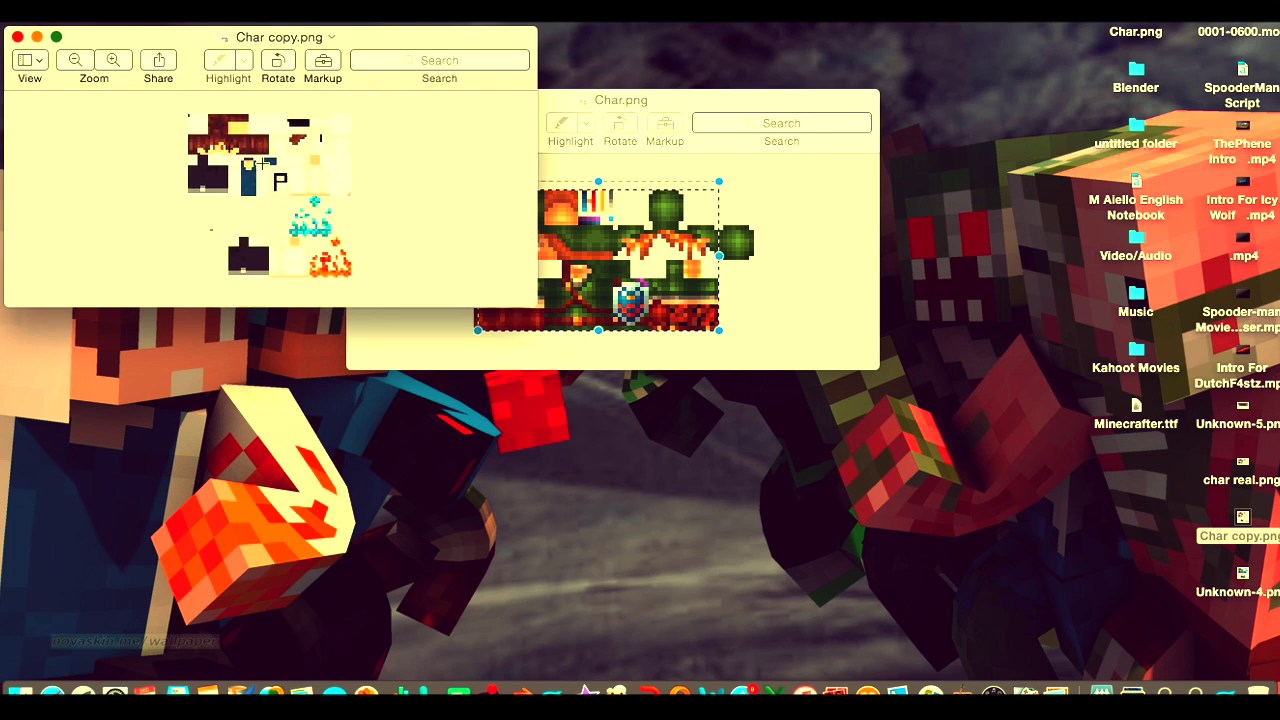
left_click_drag(600, 96, 787, 26)
left_click(347, 210)
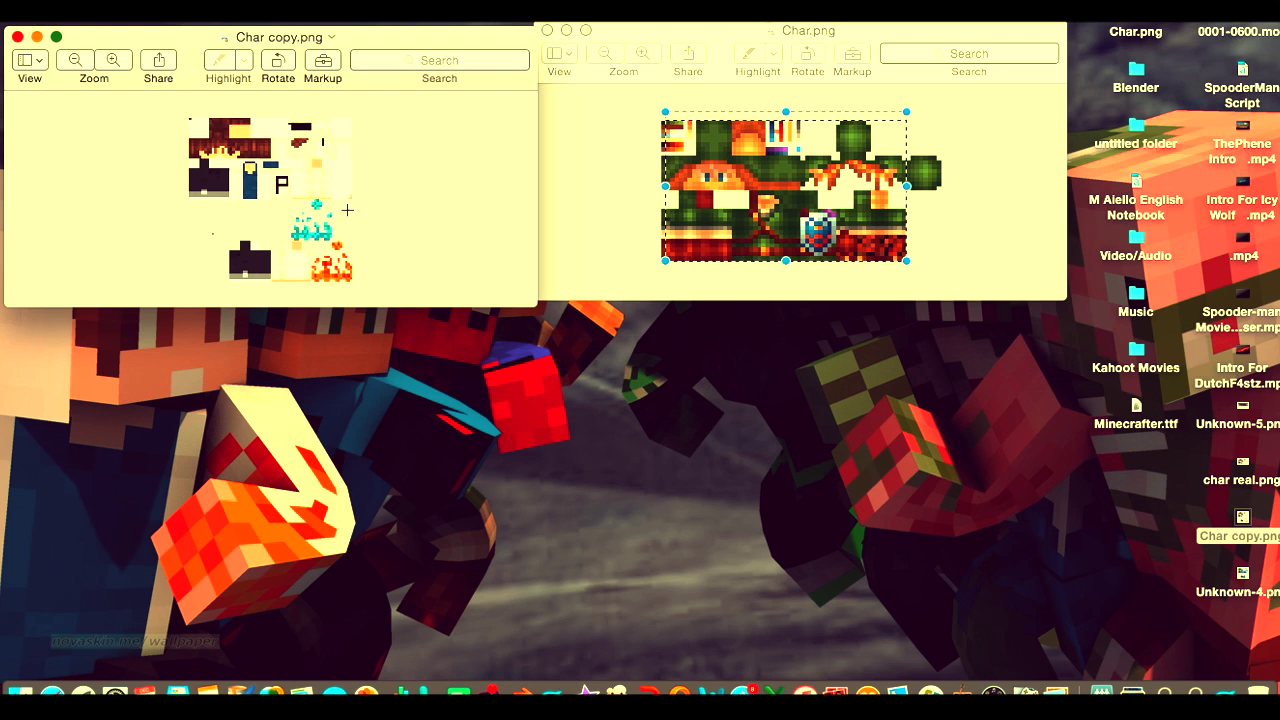
left_click(867, 234)
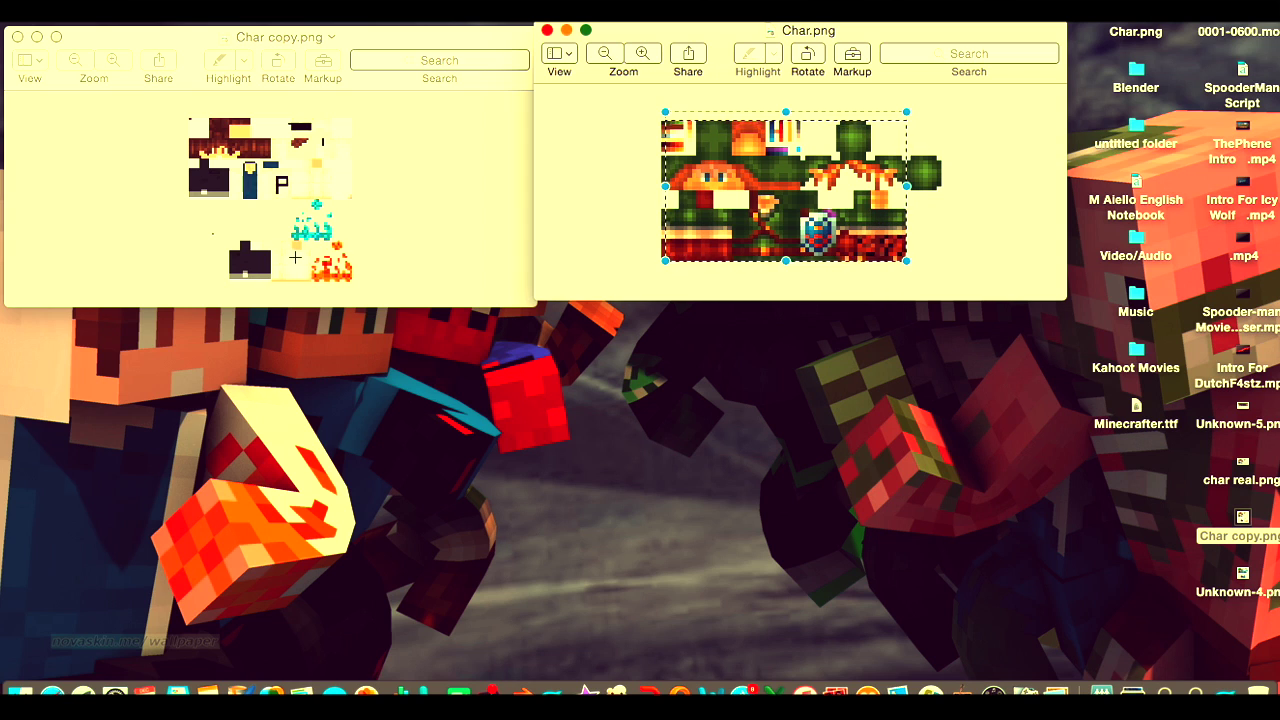
left_click(547, 30)
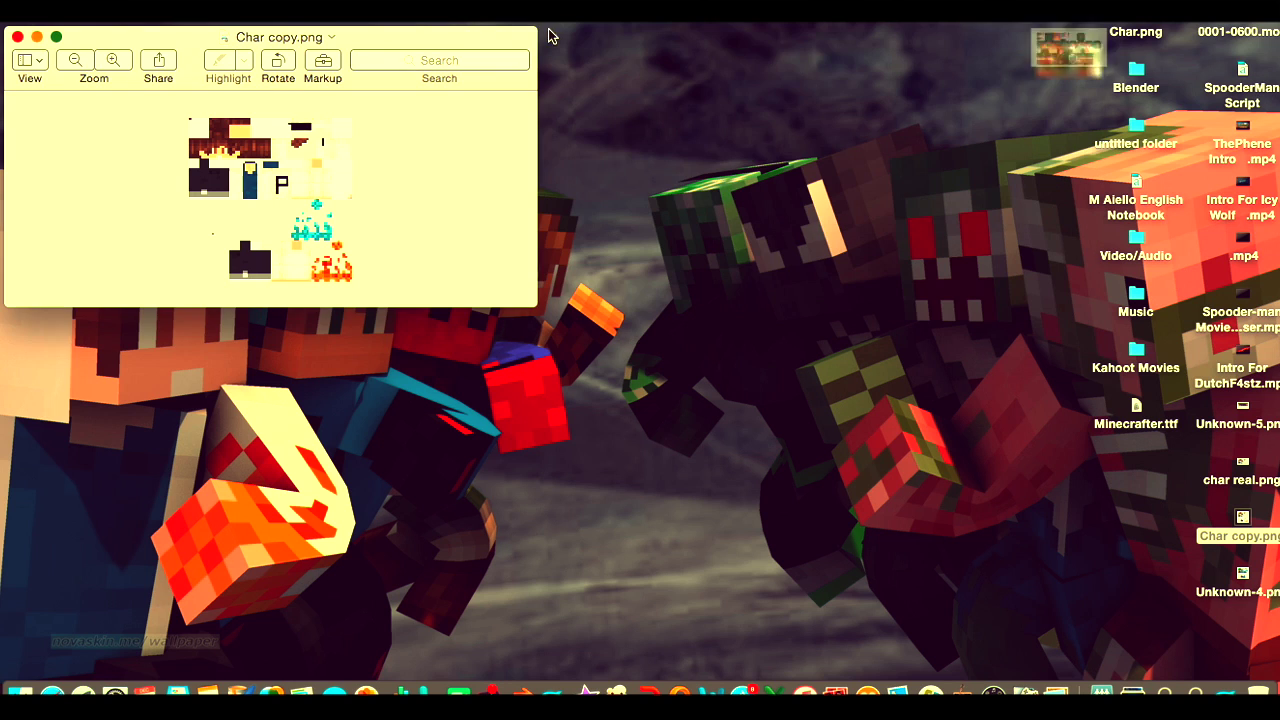
left_click(14, 36)
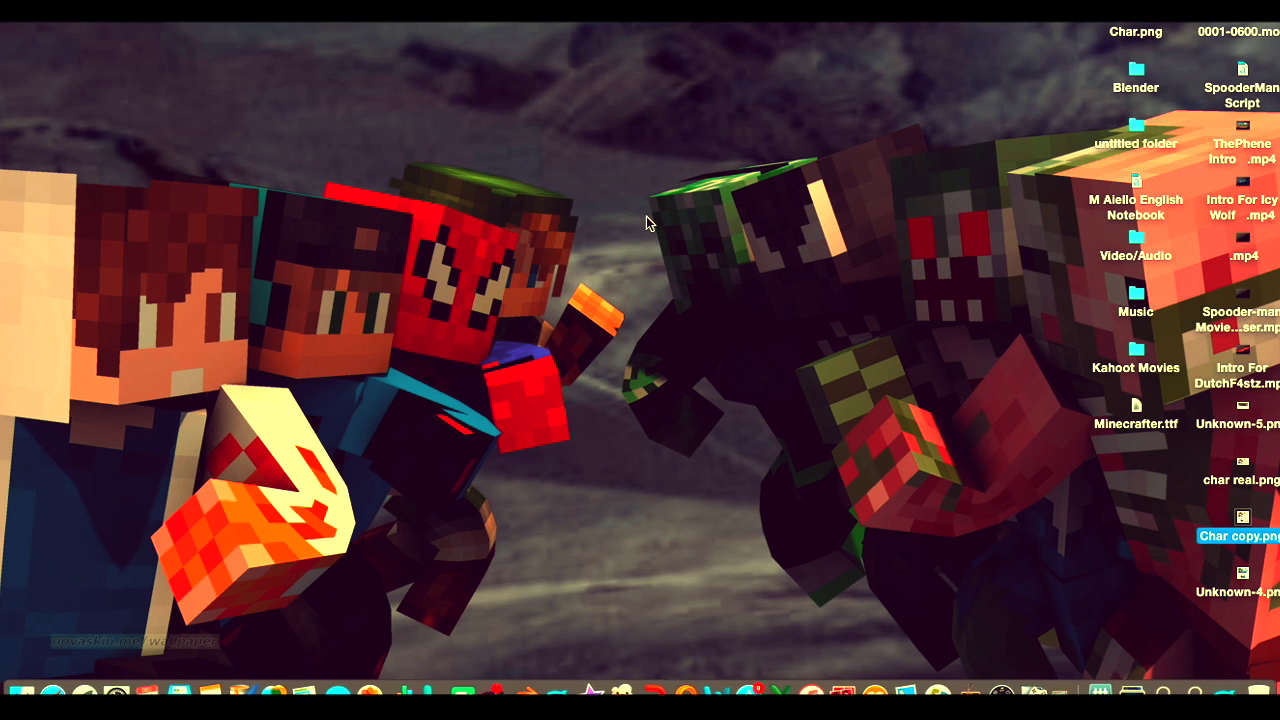
Step: Open the Minecraft template folder from Downloads and load its project in Blender
left_click(1128, 686)
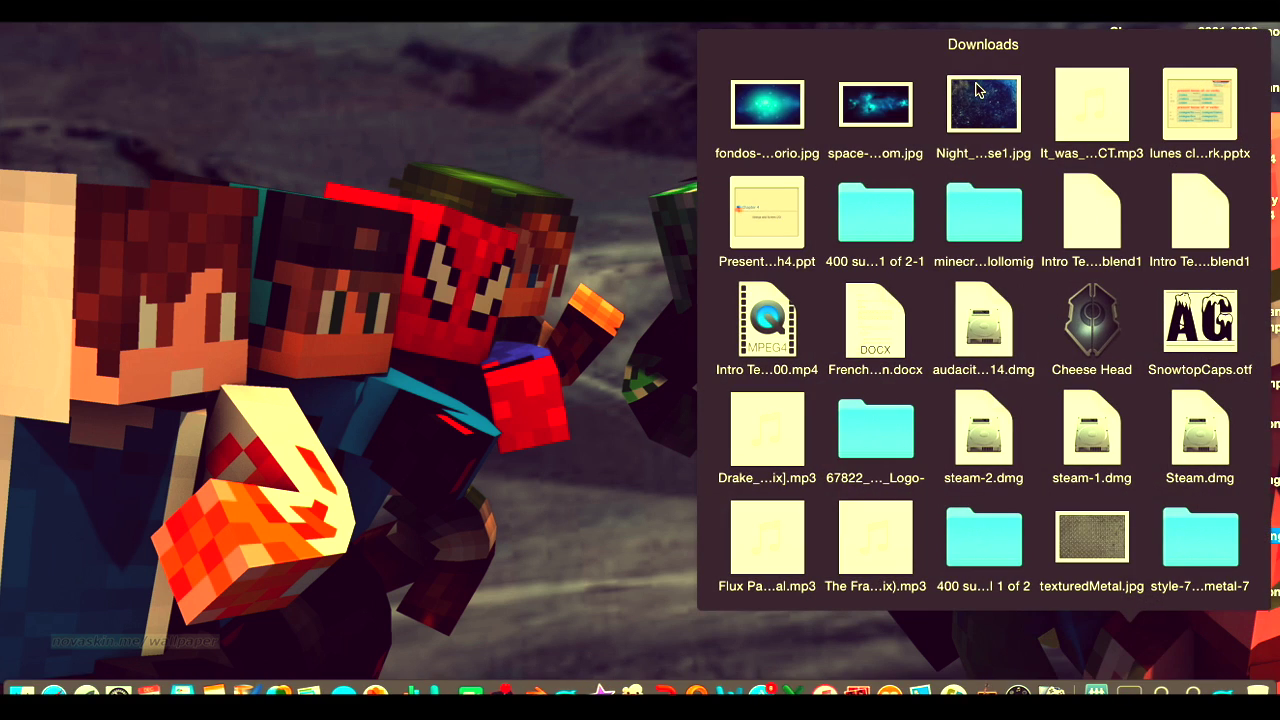
left_click(976, 224)
left_click(930, 521)
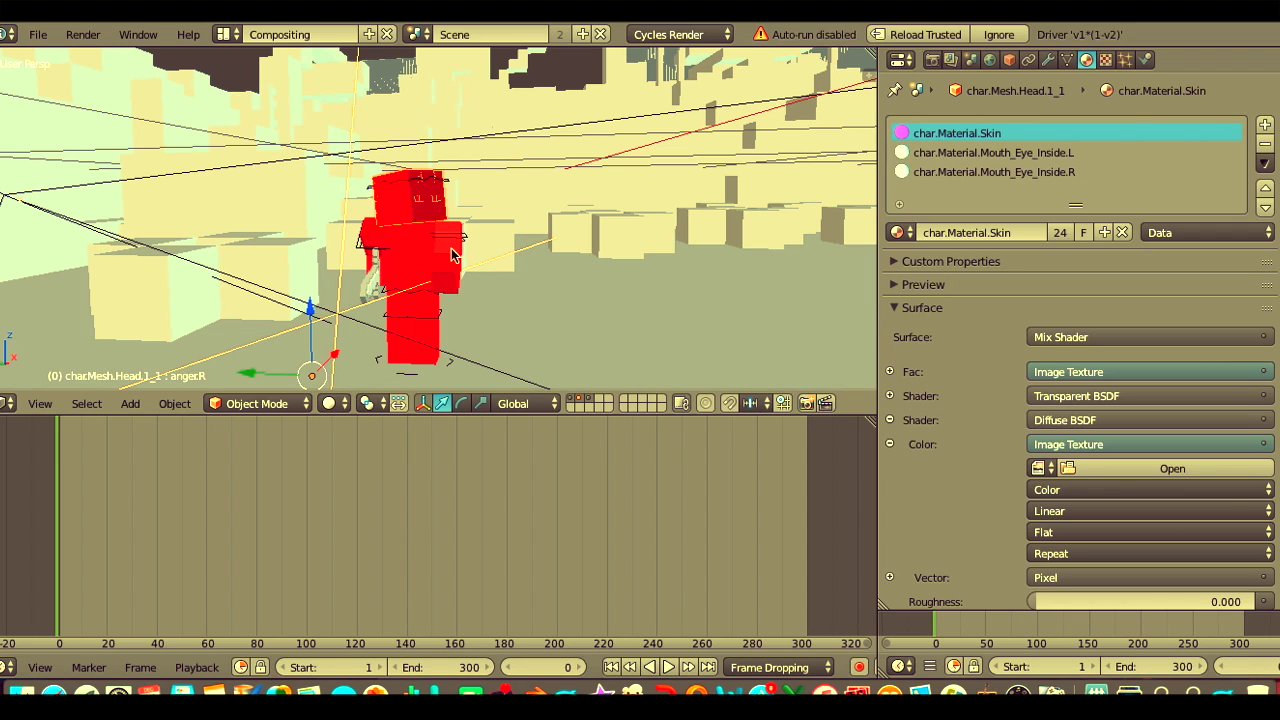
Step: Survey the scene around the character and show the render settings
scroll(540, 230, "left", 10)
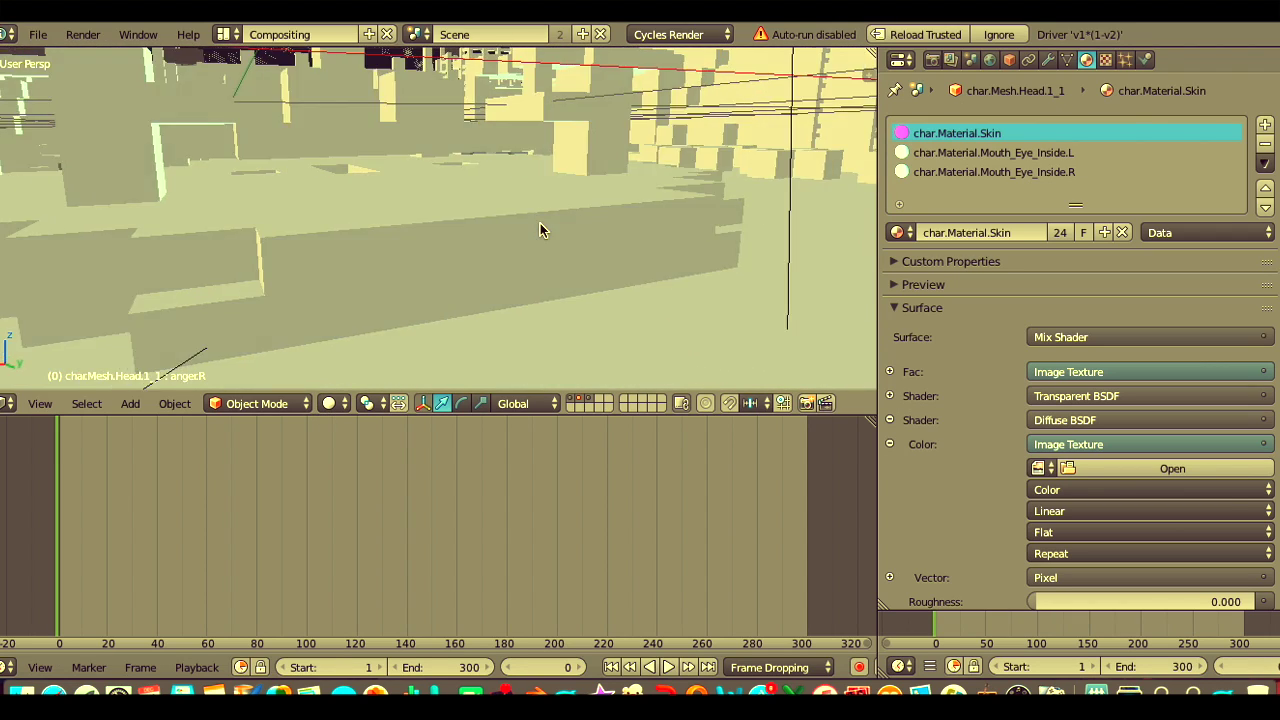
scroll(540, 229, "left", 3)
scroll(549, 195, "down", 10)
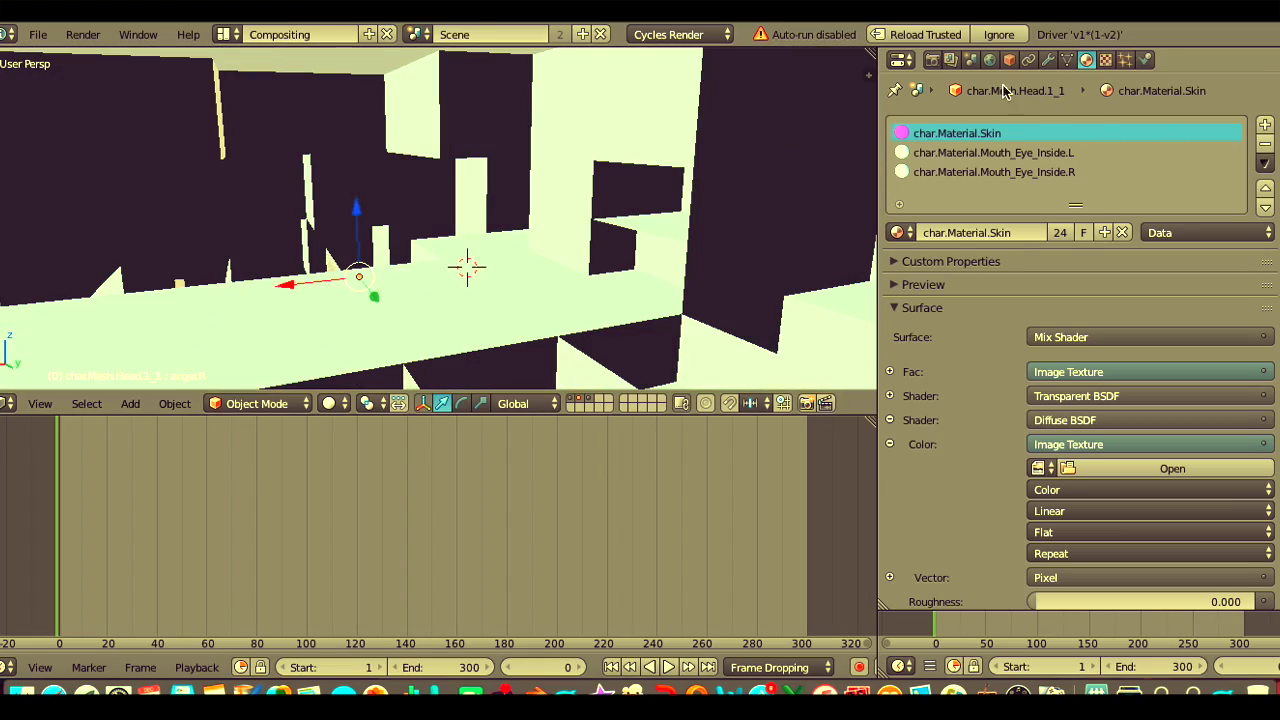
left_click(932, 59)
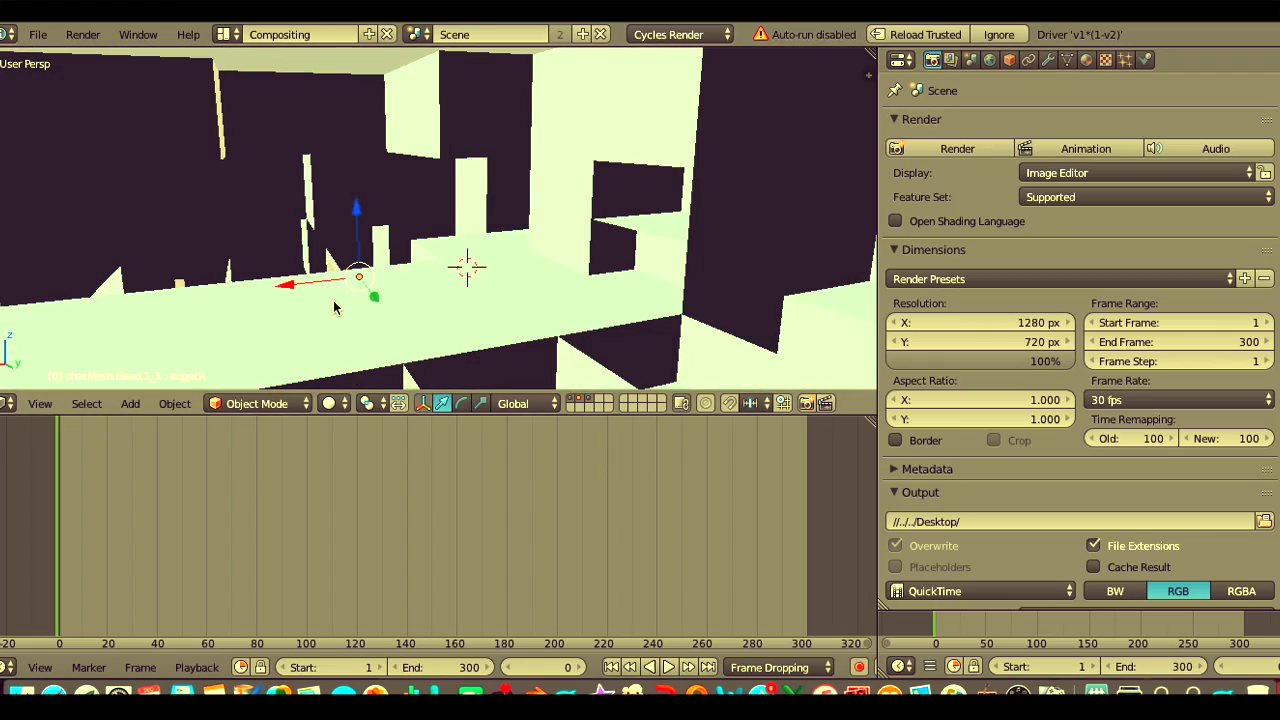
Step: Examine both character rigs and the surrounding blocks of the scene from several angles
scroll(334, 301, "up", 5)
scroll(334, 301, "up", 8)
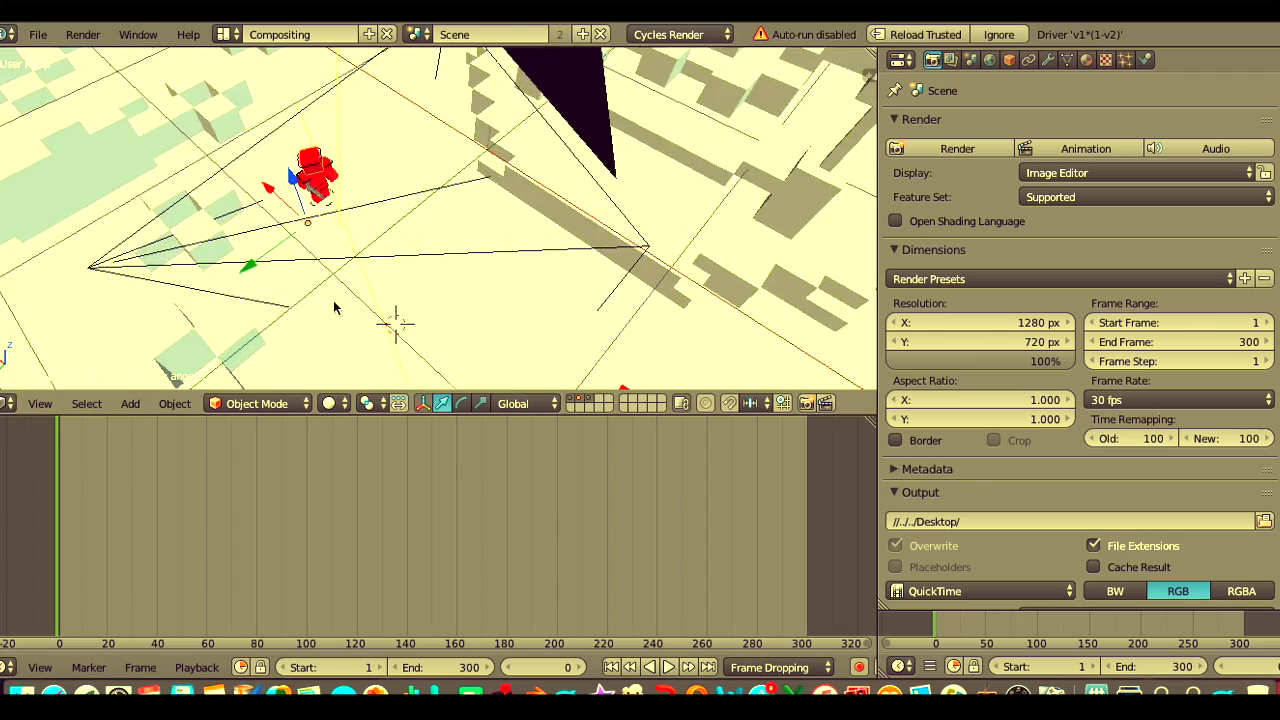
scroll(334, 301, "left", 5)
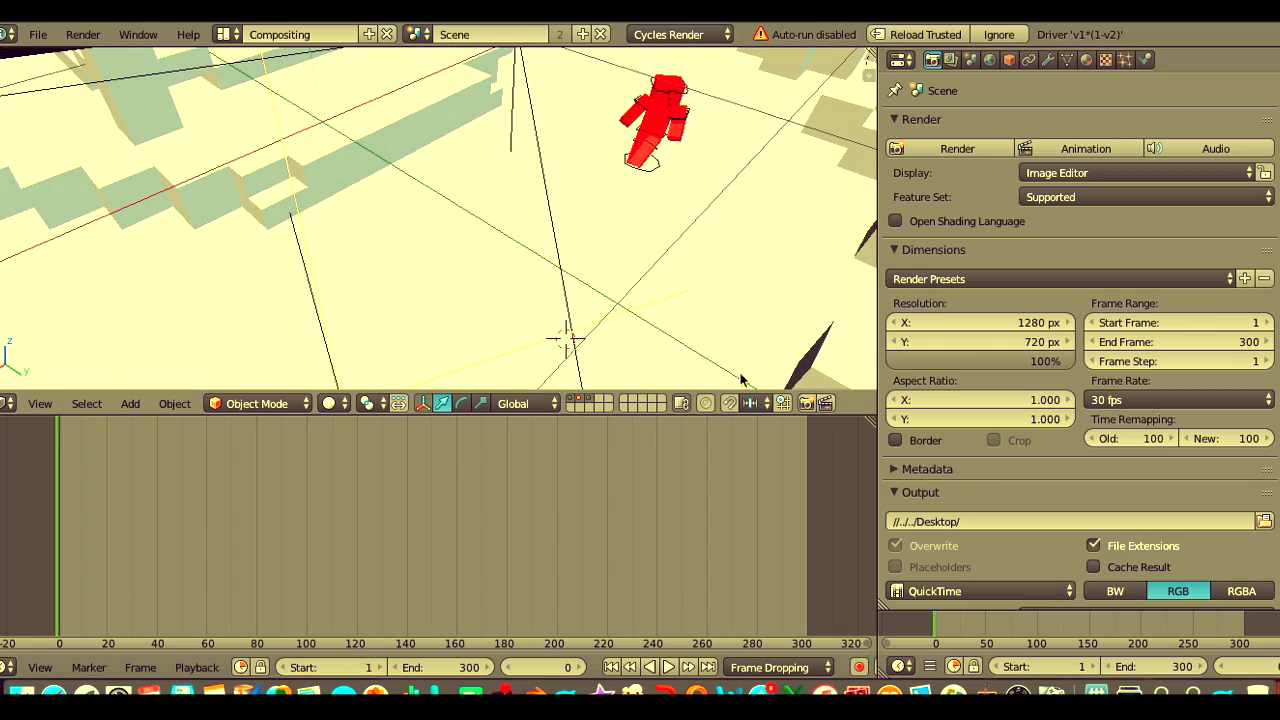
scroll(501, 248, "down", 8)
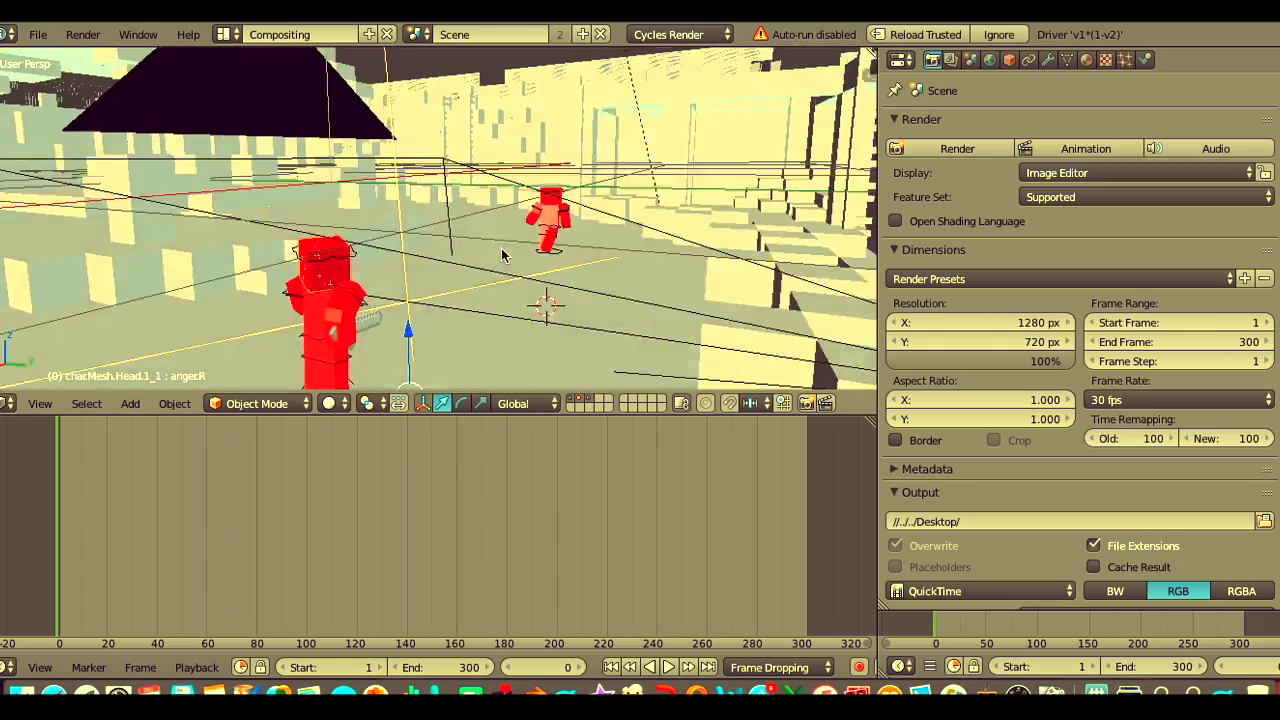
scroll(501, 248, "left", 6)
scroll(501, 248, "down", 4)
scroll(501, 248, "up", 2)
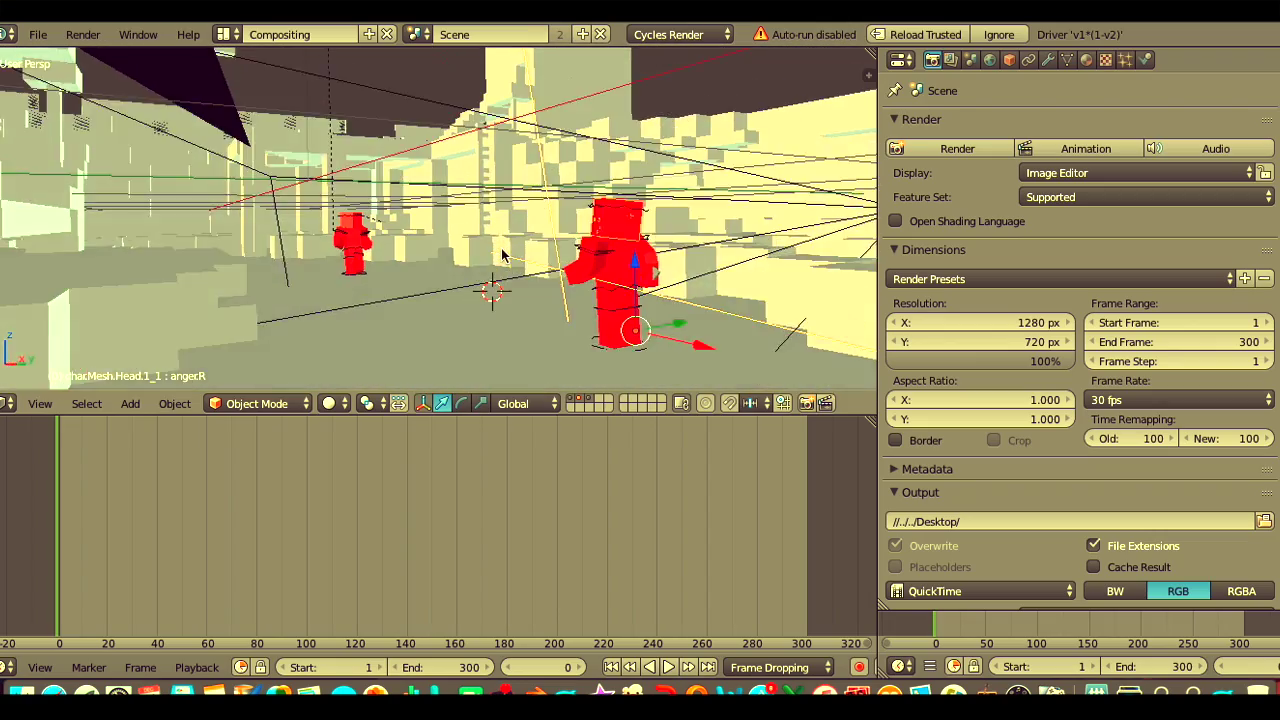
scroll(501, 248, "up", 4)
scroll(501, 248, "left", 10)
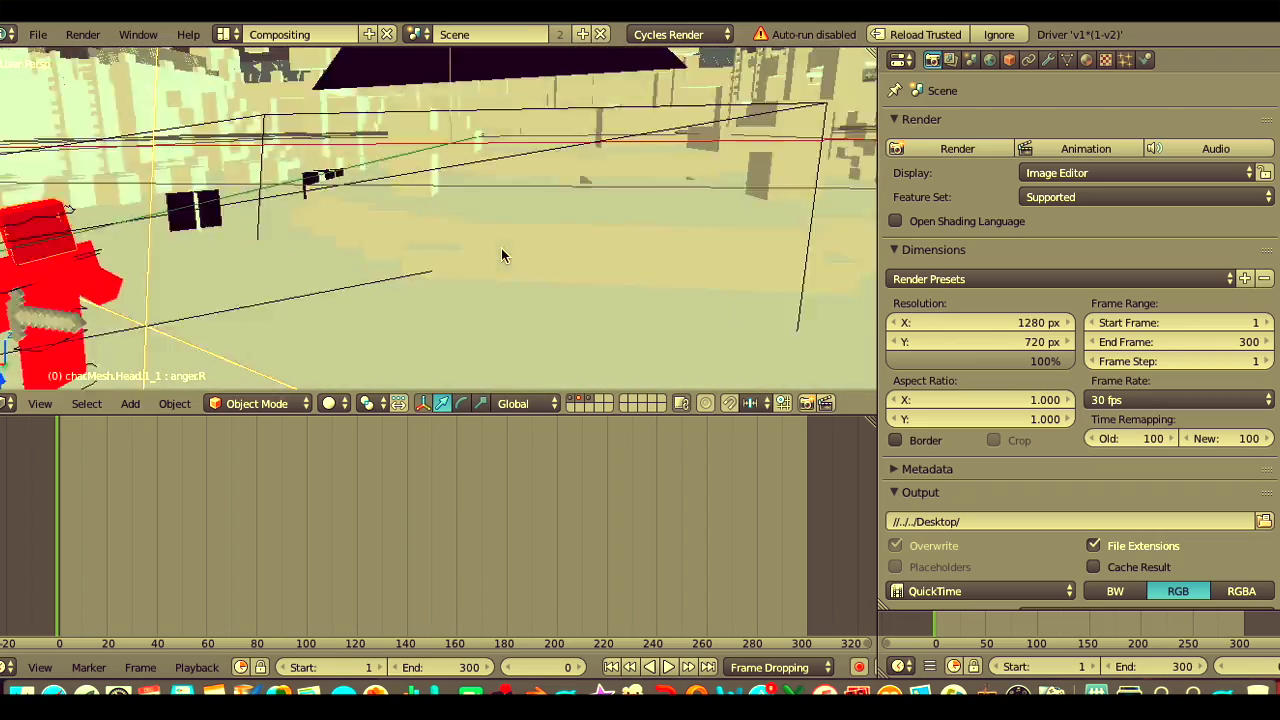
Step: Preview the character in Rendered viewport shading and return the viewport to Solid shading
left_click(336, 403)
left_click(355, 276)
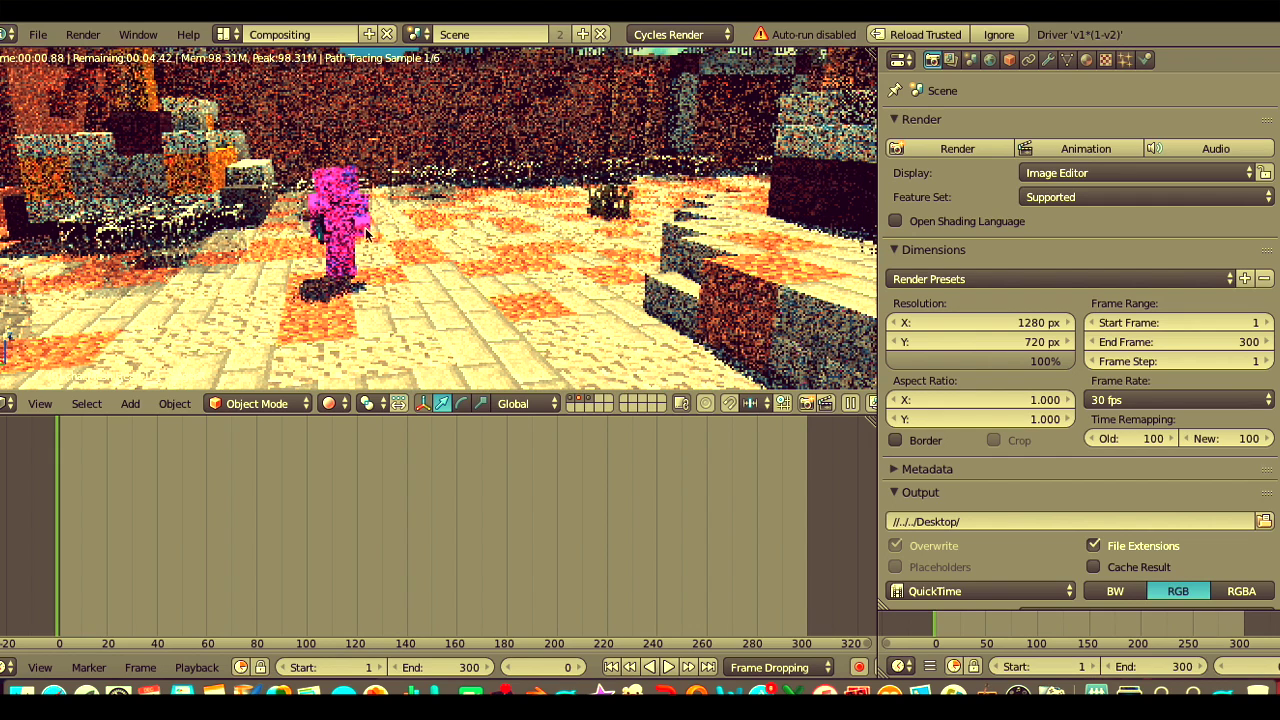
left_click(330, 405)
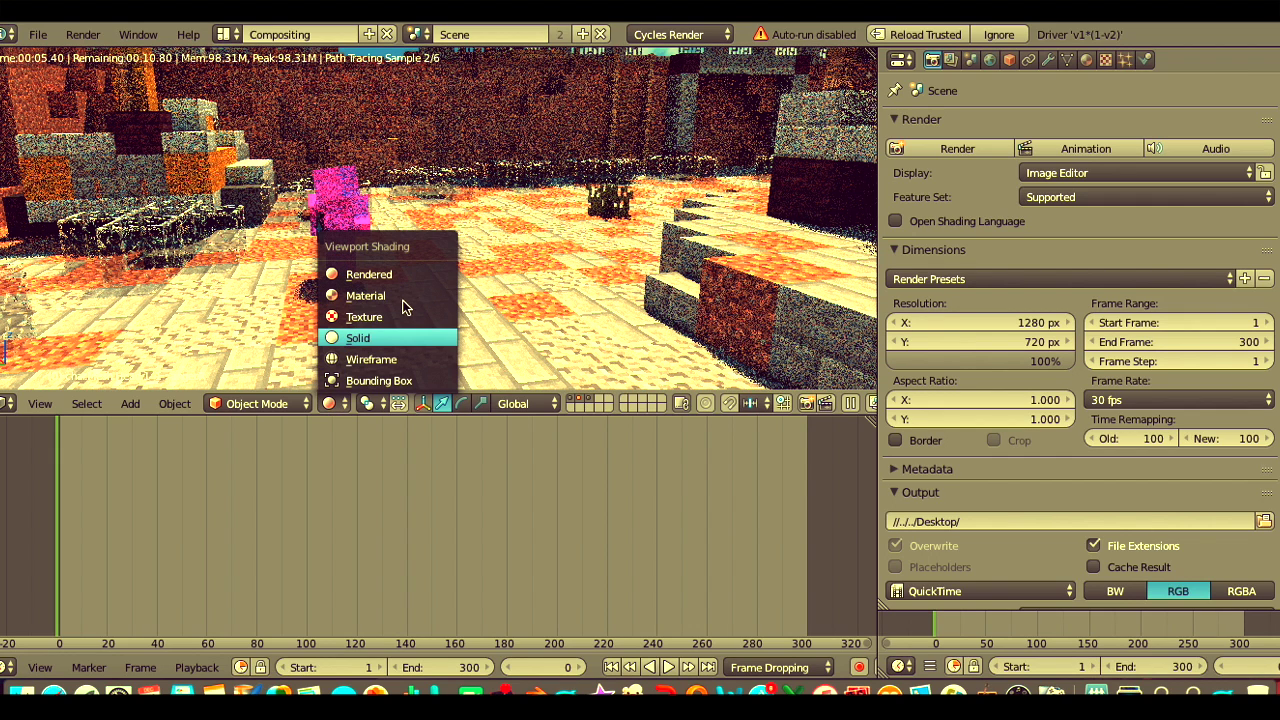
left_click(375, 340)
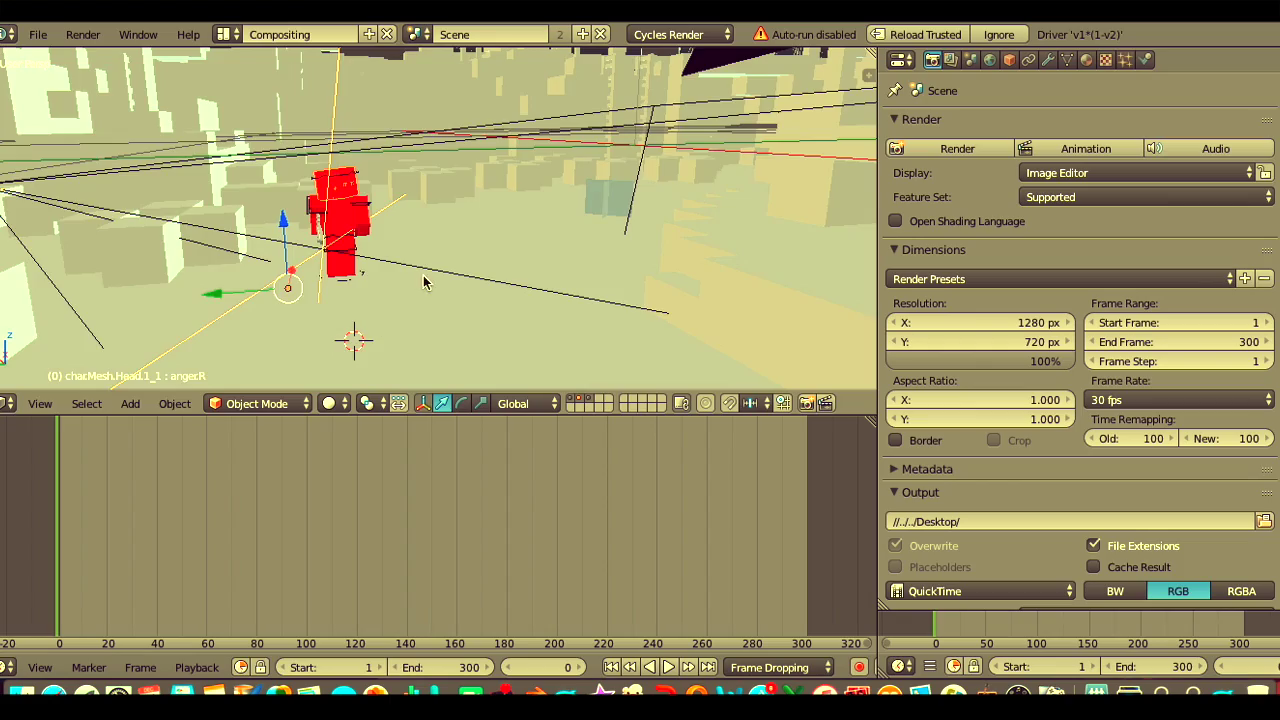
Step: Move the Blender window out of the way, preview Char copy.png on the desktop, and bring Blender back
scroll(423, 282, "left", 10)
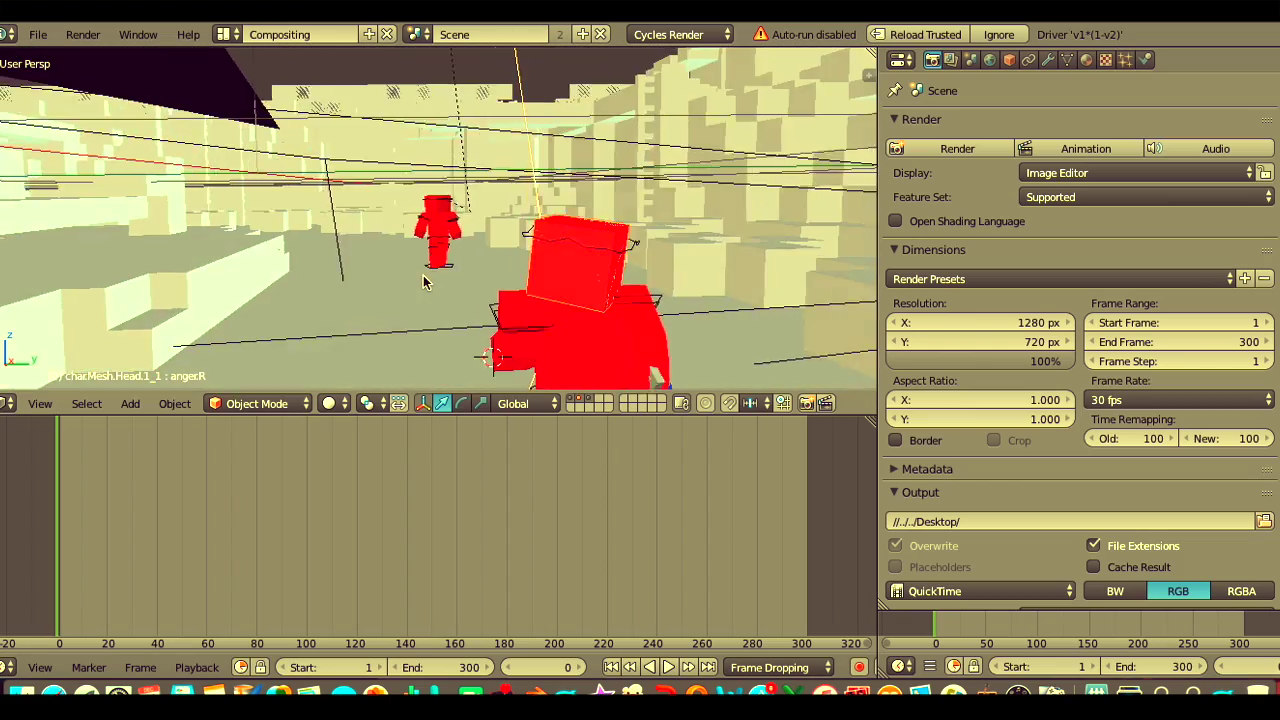
scroll(423, 282, "left", 3)
left_click_drag(706, 10, 650, 692)
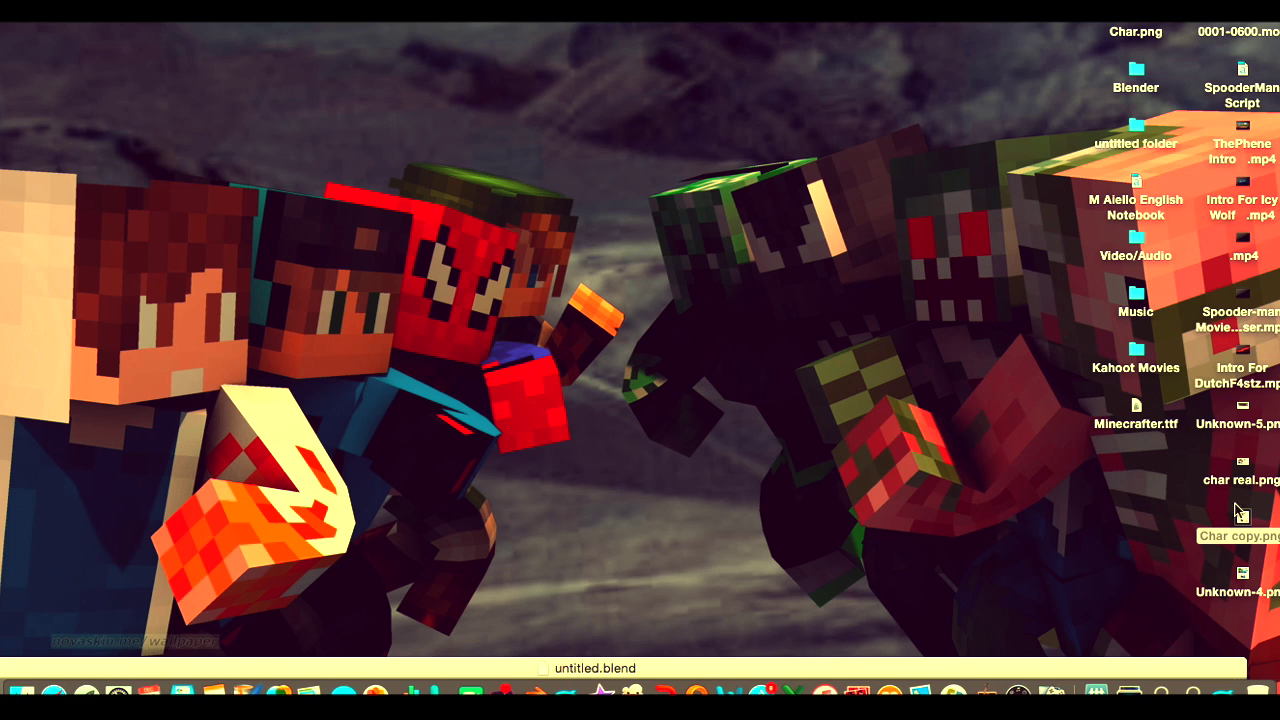
left_click(1244, 537)
key("space")
scroll(638, 330, "up", 3)
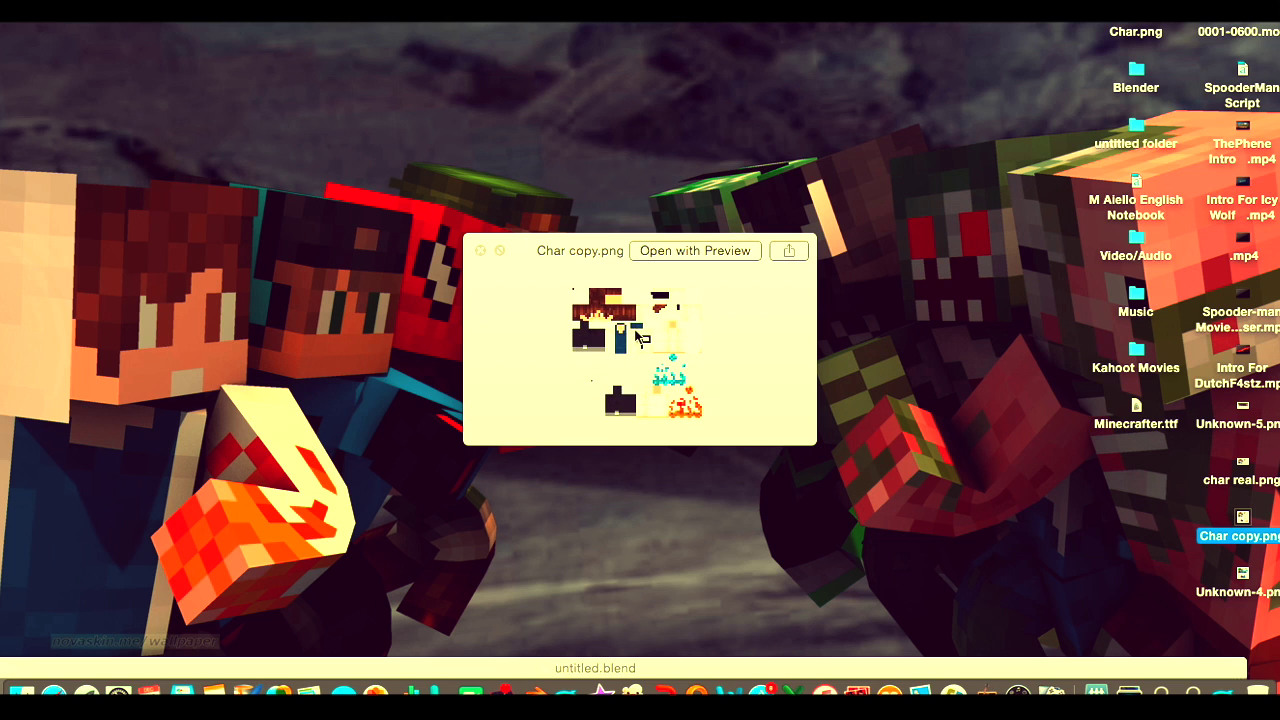
key("space")
left_click_drag(857, 662, 918, 10)
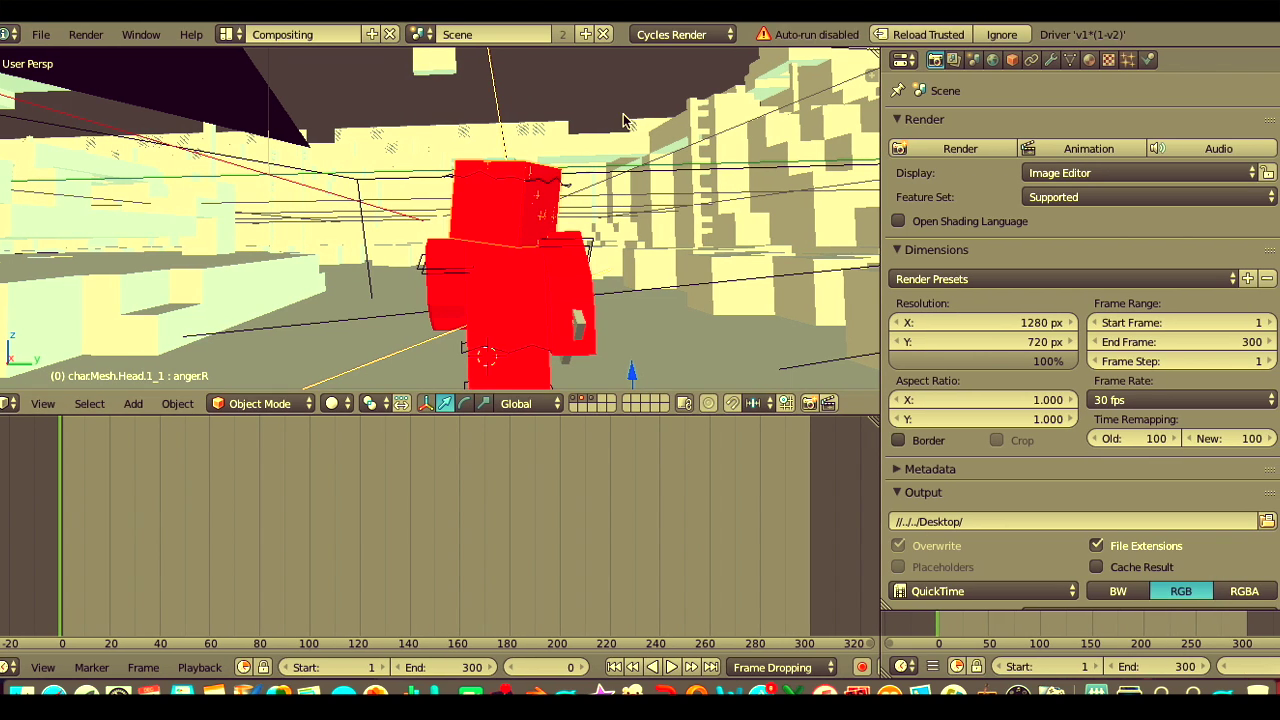
Step: Visit the Nova Skin Minecraft skin editor in Safari, dismissing its video ad, and quit Safari
mouse_move(71, 663)
left_click(79, 650)
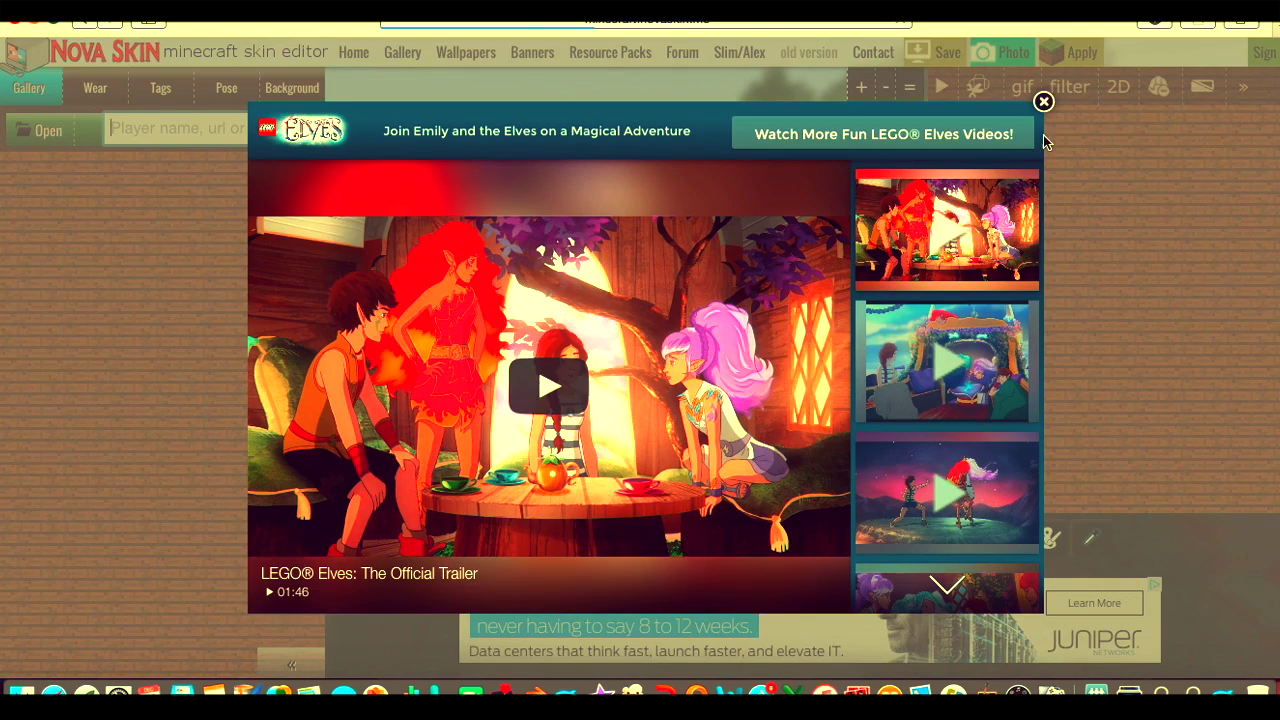
left_click(1043, 102)
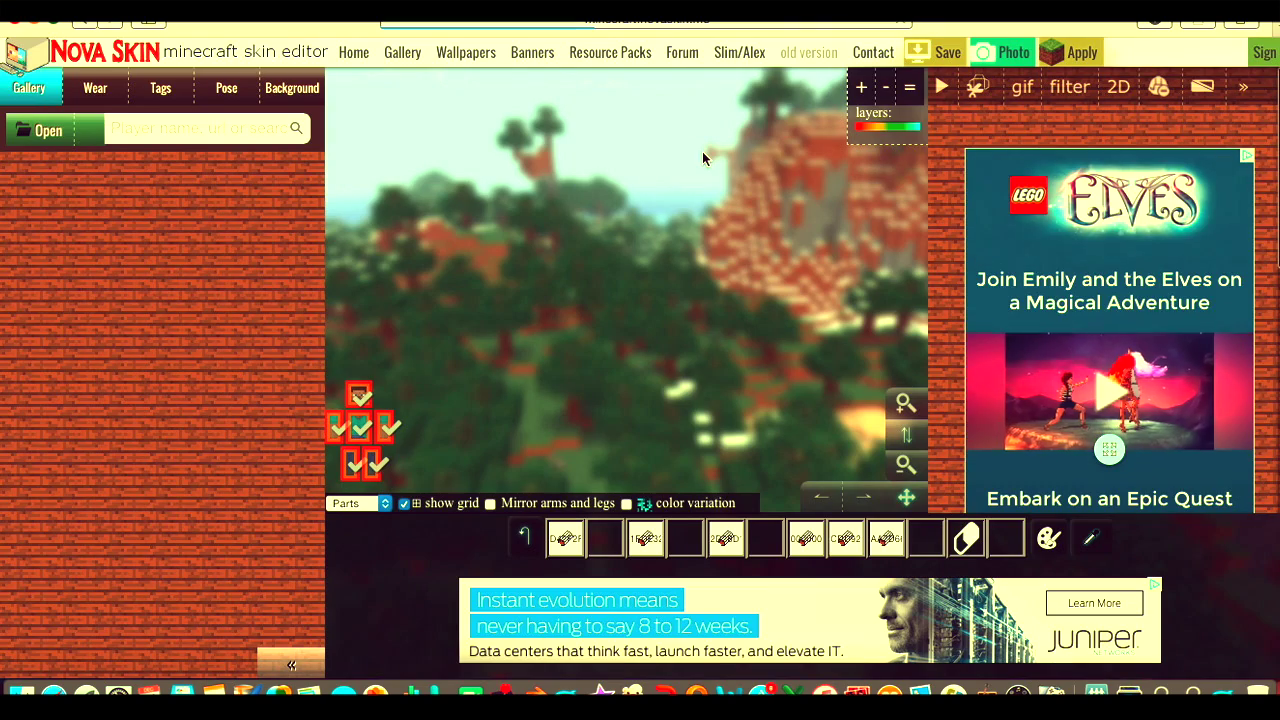
mouse_move(151, 184)
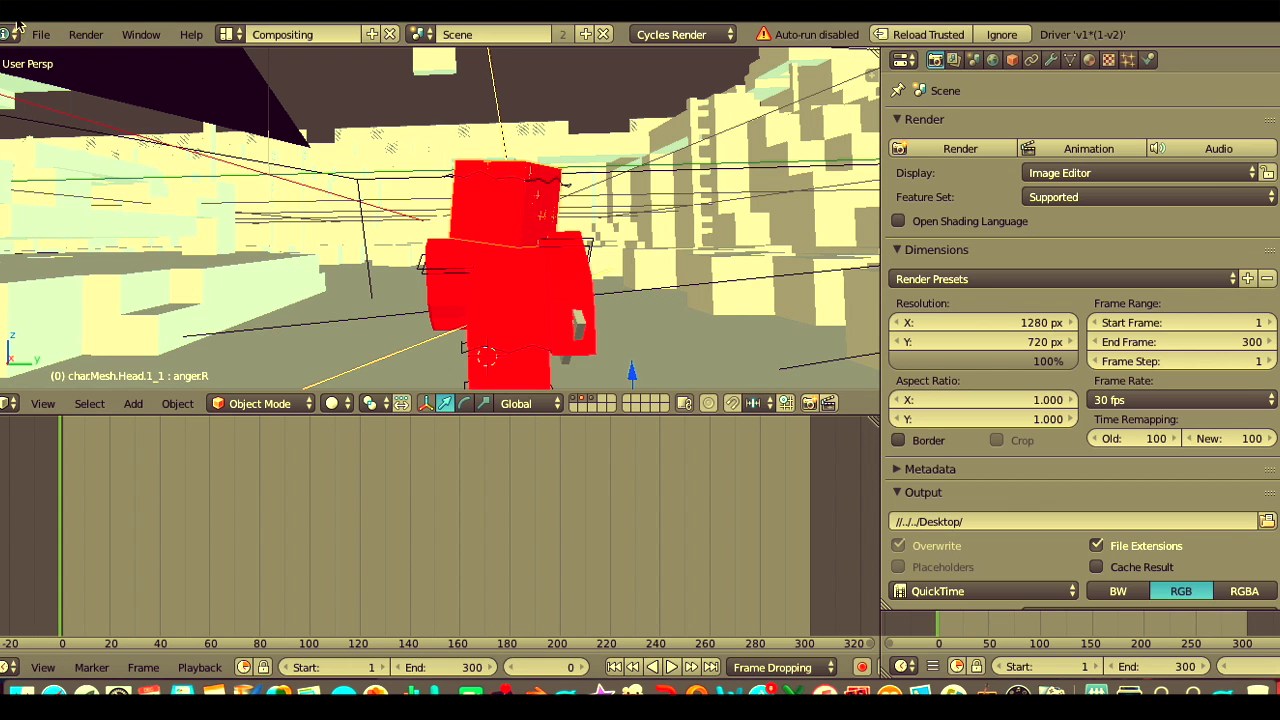
left_click(22, 24)
left_click(143, 214)
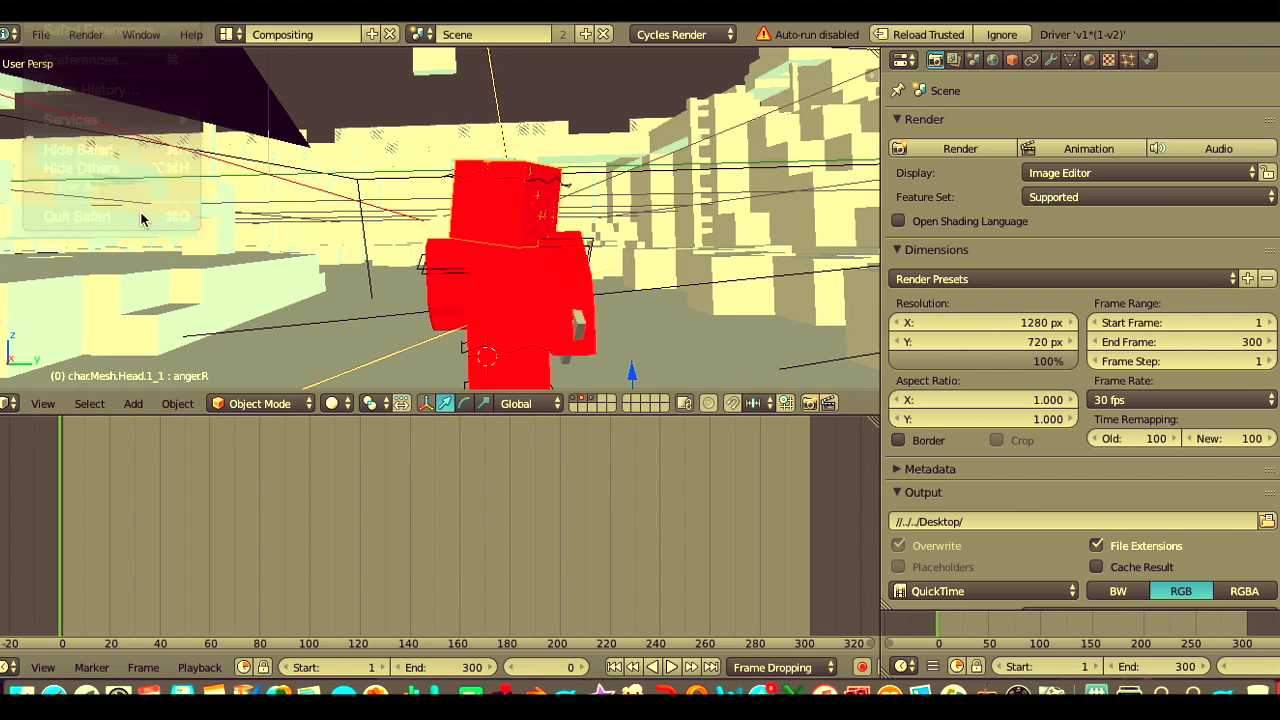
scroll(564, 257, "right", 10)
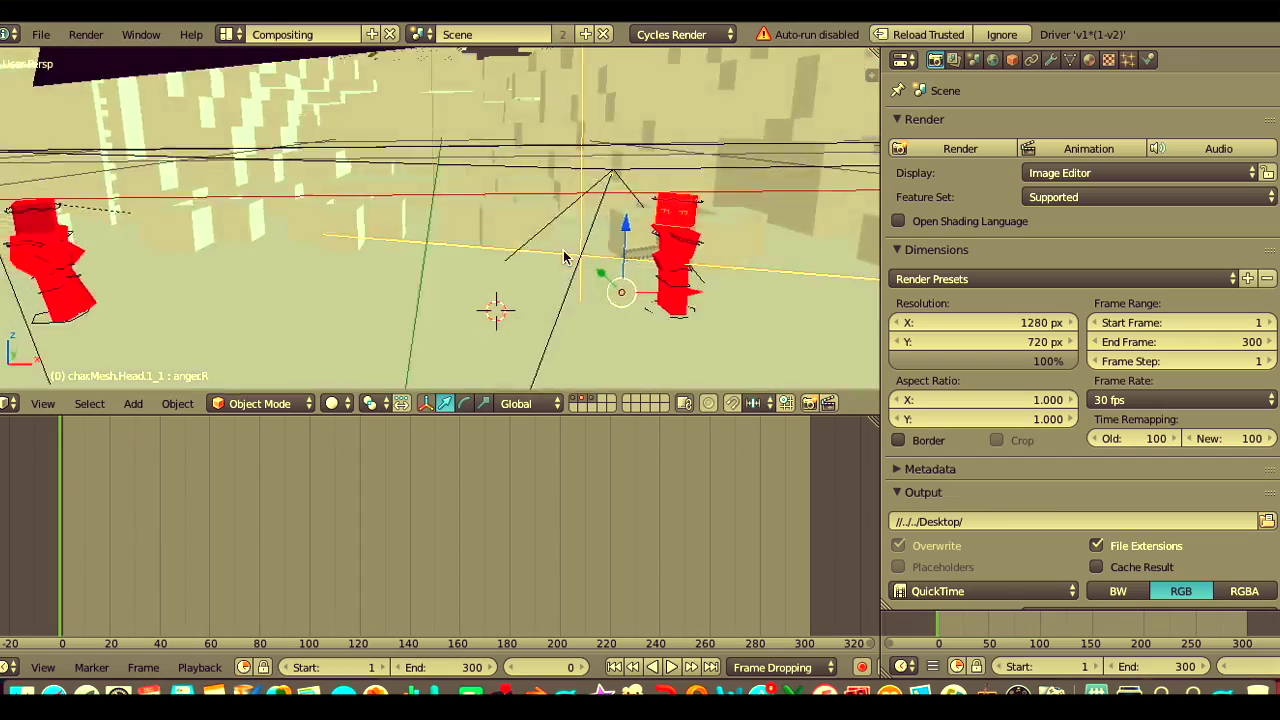
scroll(564, 257, "right", 10)
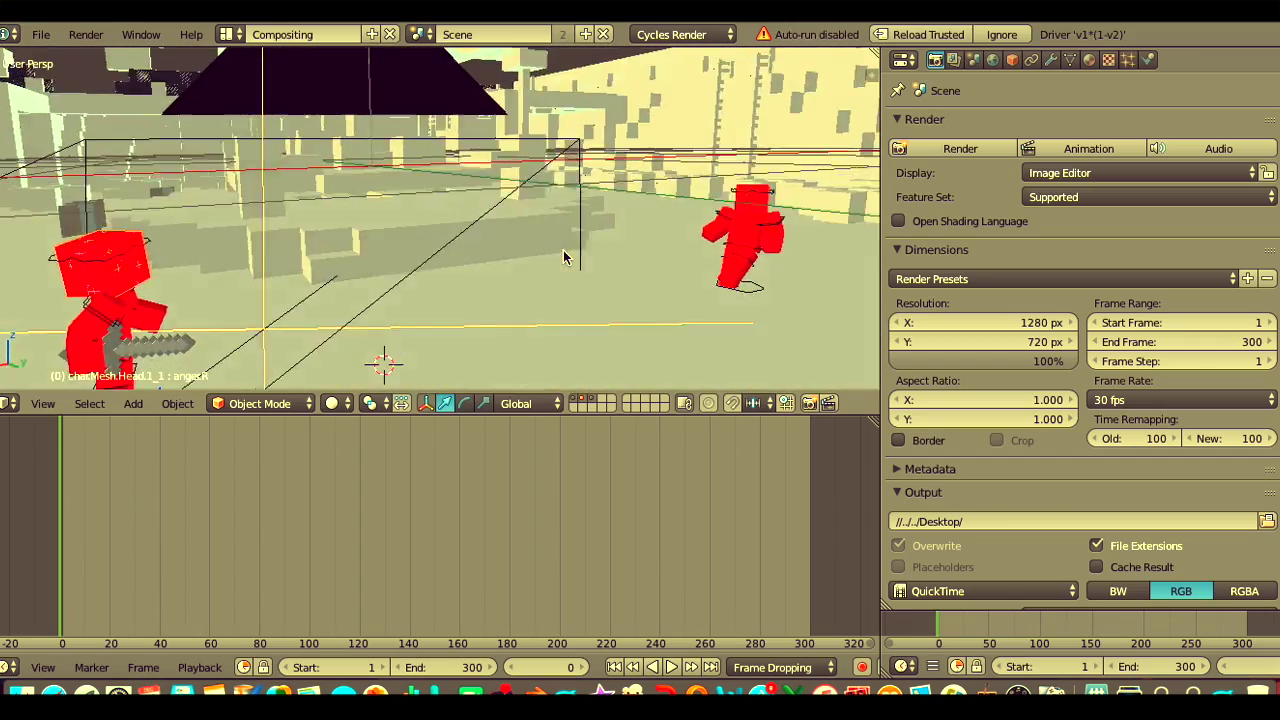
Step: Select the head mesh of the nearer character rig, trying its arm and armature along the way
right_click(748, 280)
scroll(748, 280, "right", 5)
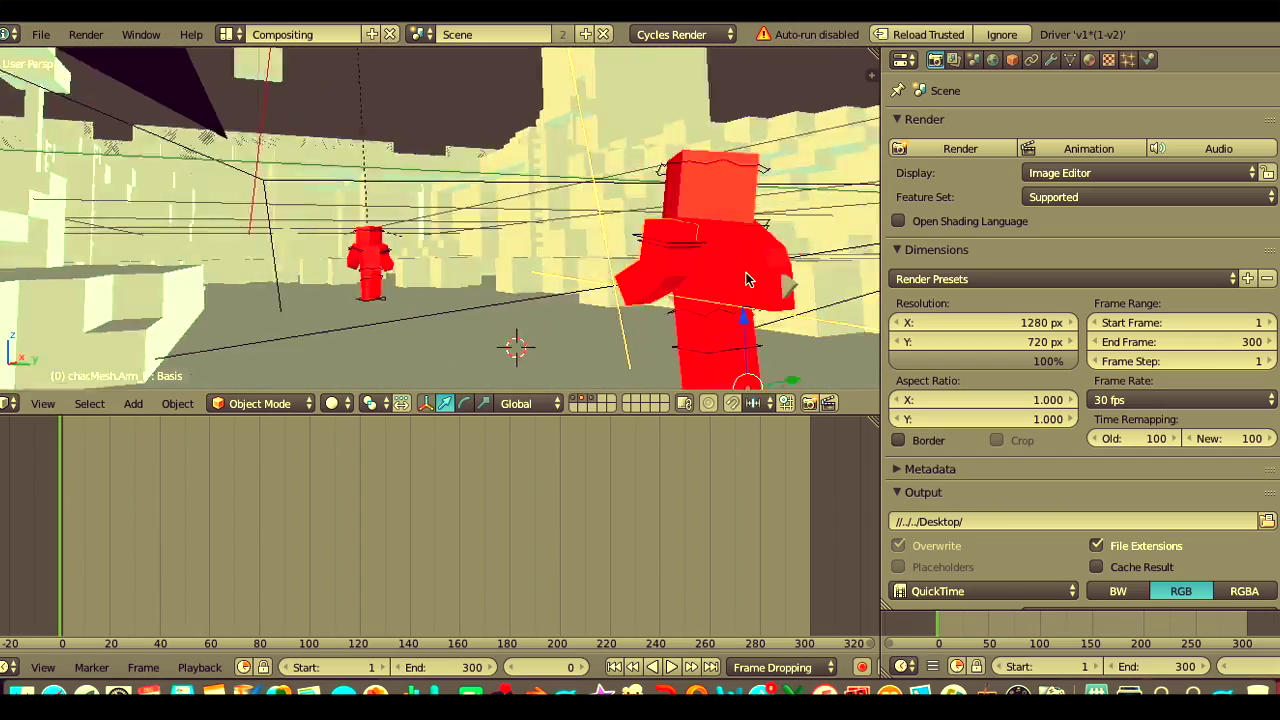
right_click(634, 250)
scroll(615, 255, "right", 2)
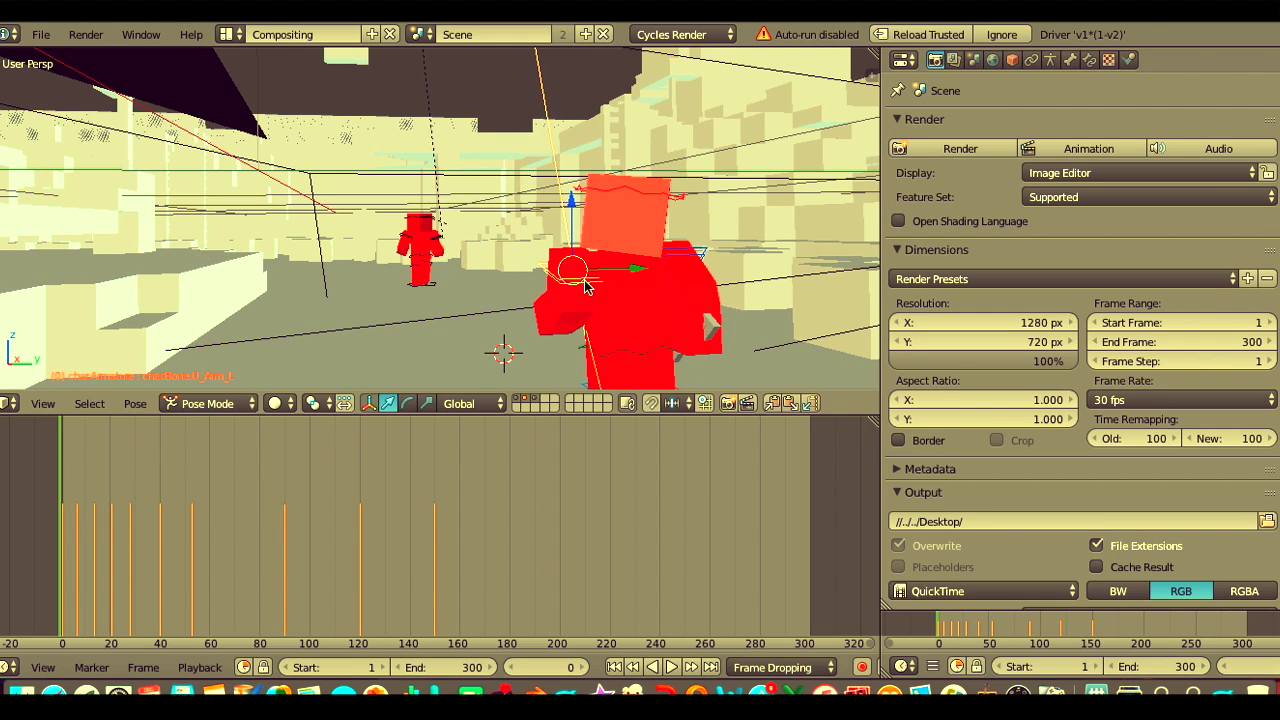
right_click(619, 250)
scroll(628, 248, "right", 5)
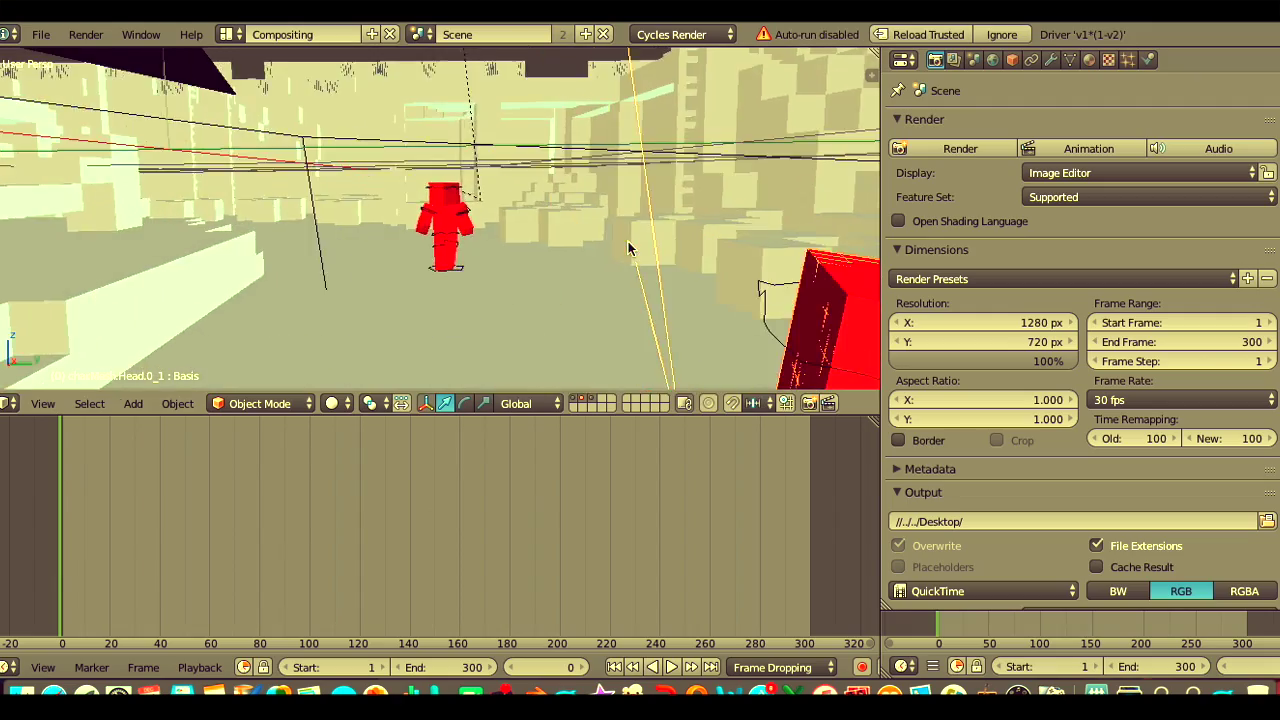
scroll(628, 242, "right", 2)
scroll(628, 242, "down", 4)
scroll(628, 242, "right", 5)
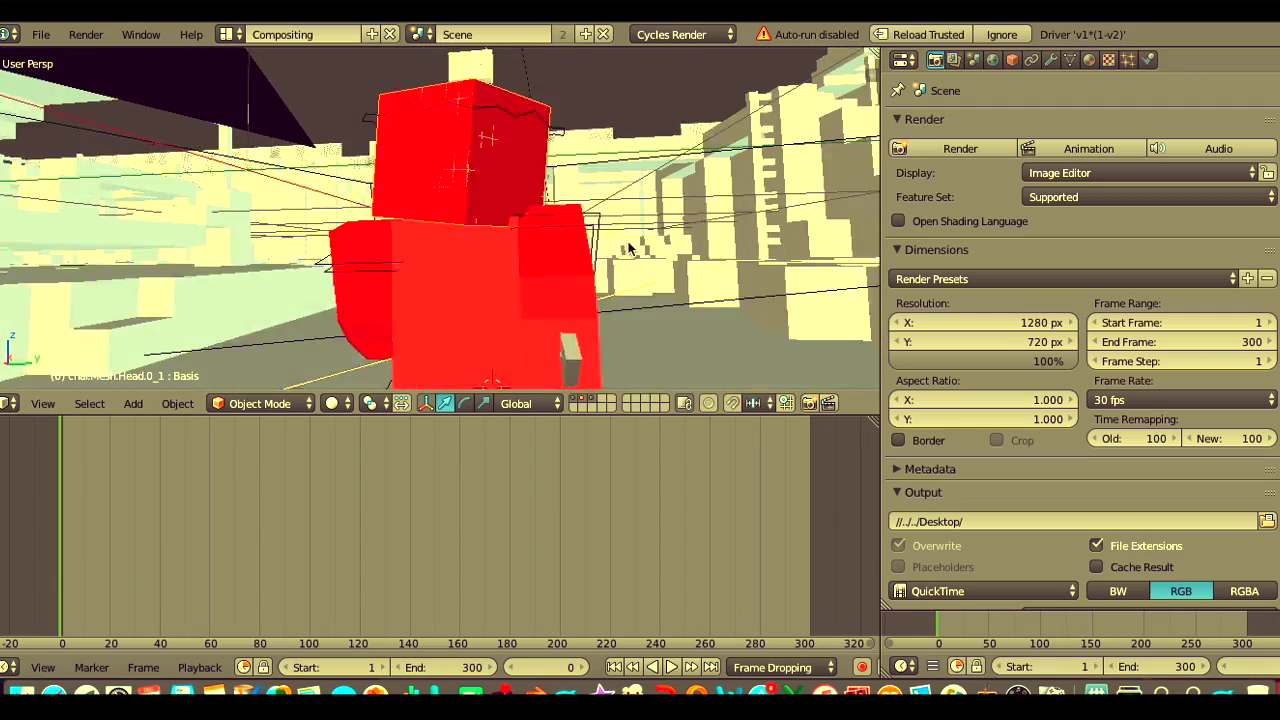
scroll(436, 188, "up", 4)
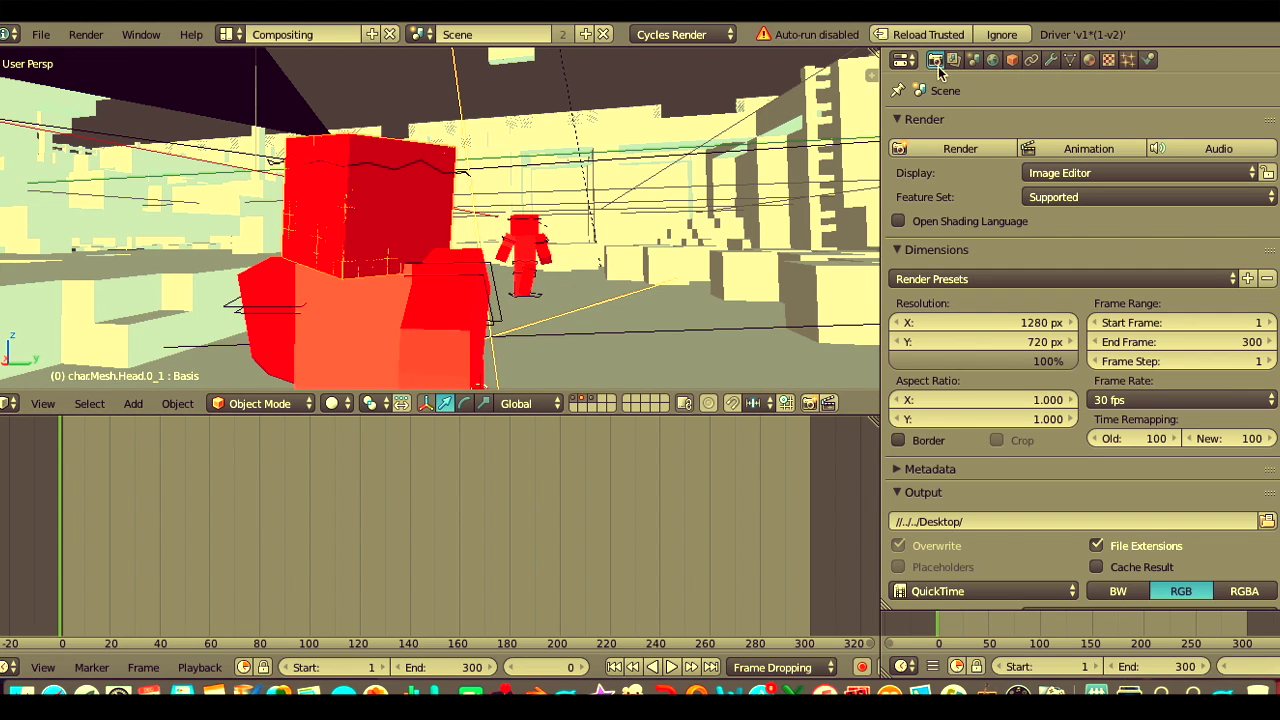
Step: Display the head's material settings and select the char.Material.Skin material slot
left_click(224, 36)
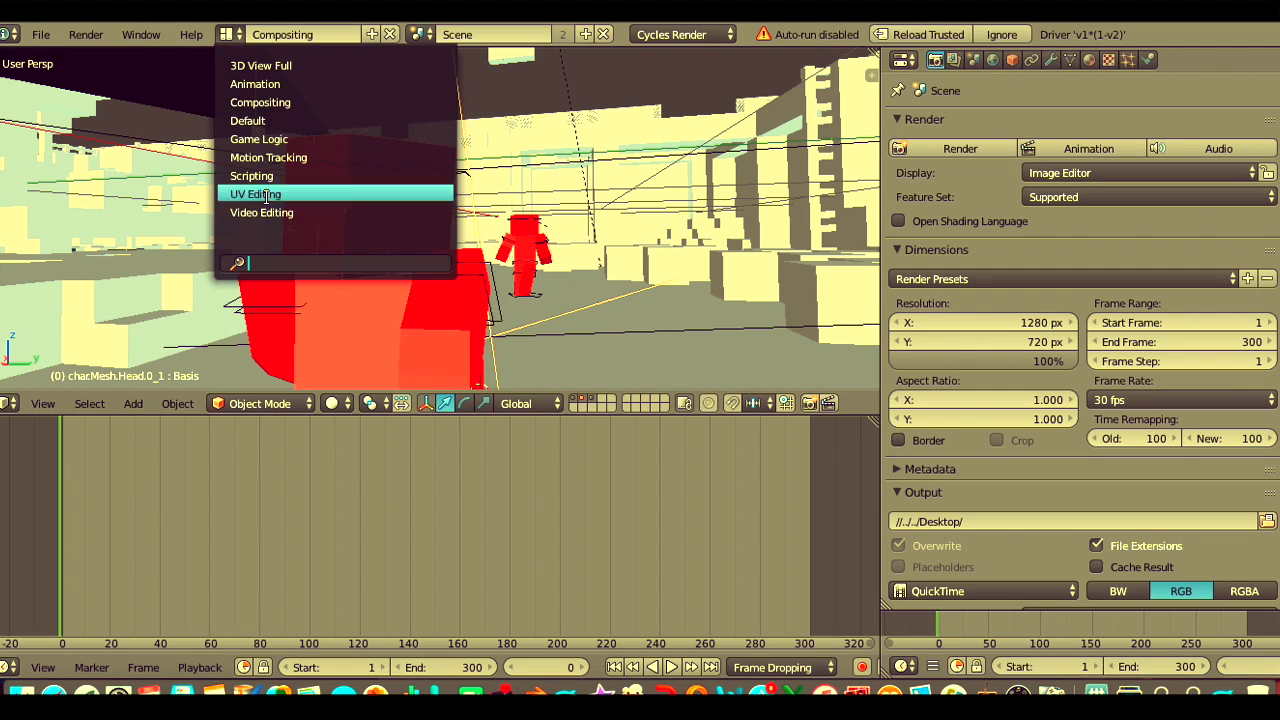
left_click(1089, 61)
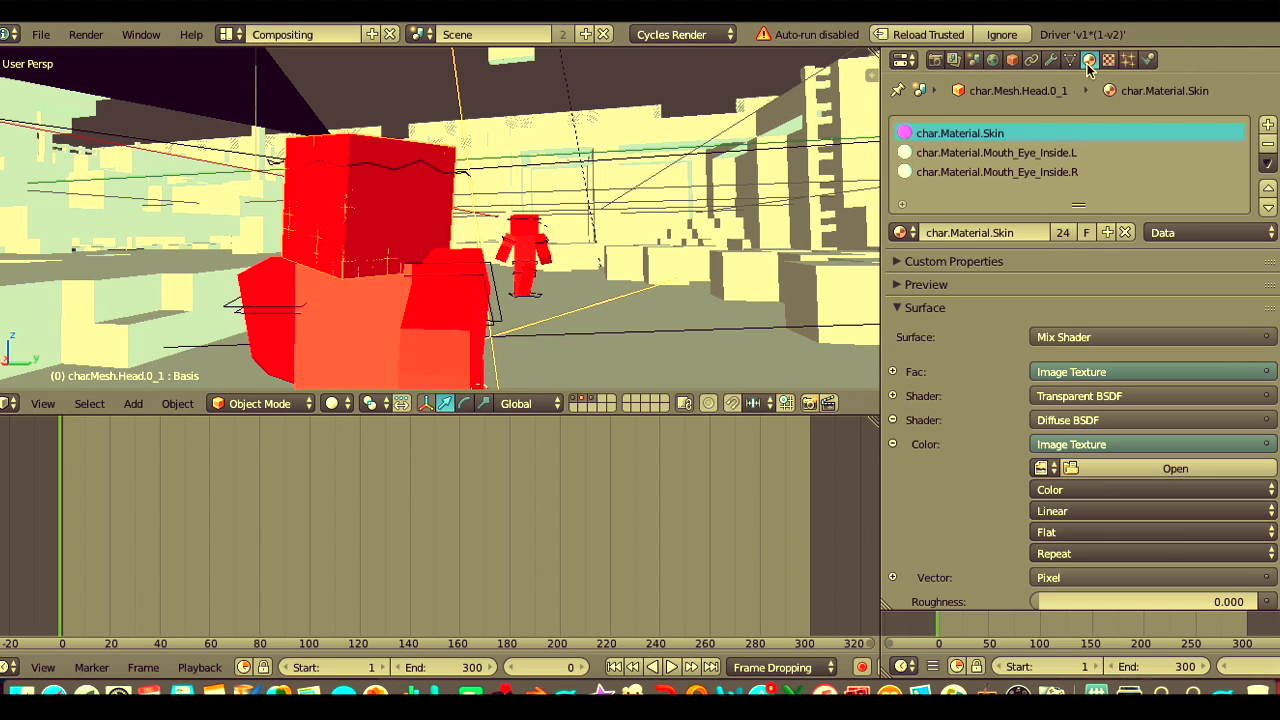
left_click(938, 174)
left_click(938, 160)
left_click(938, 143)
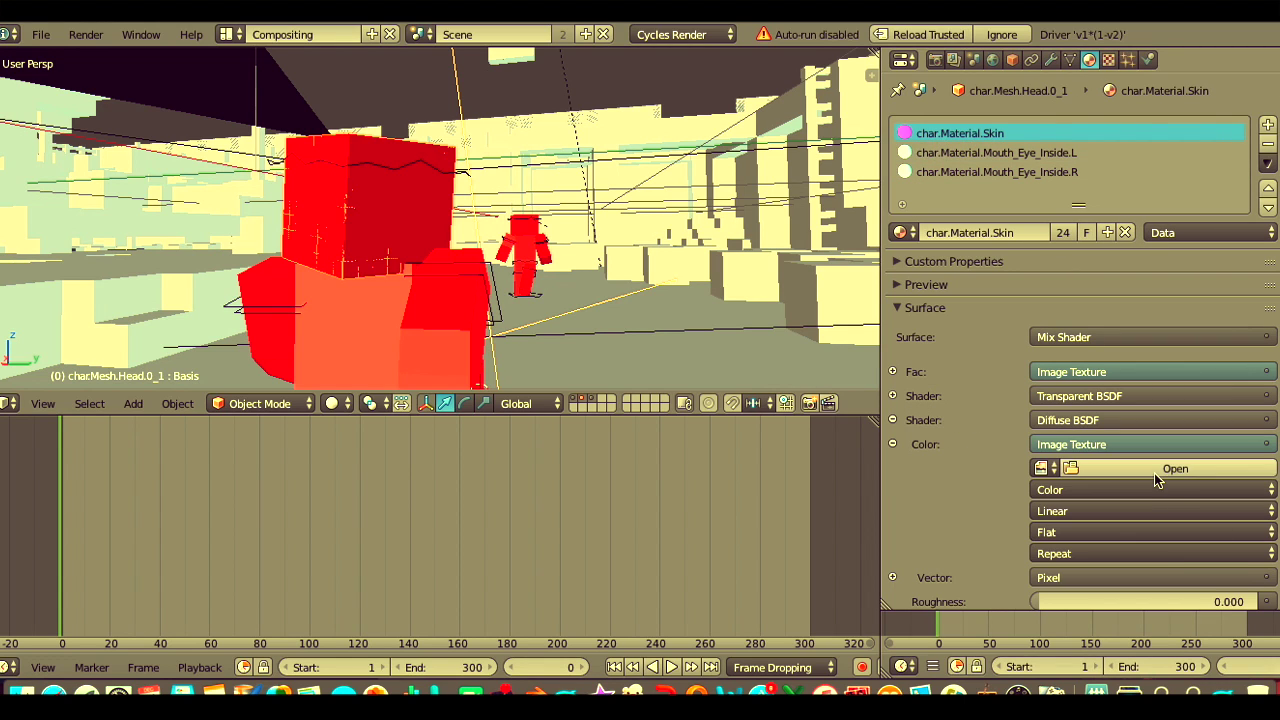
Step: Load Char.png from the Desktop folder as the color image texture of char.Material.Skin
scroll(1157, 480, "down", 1)
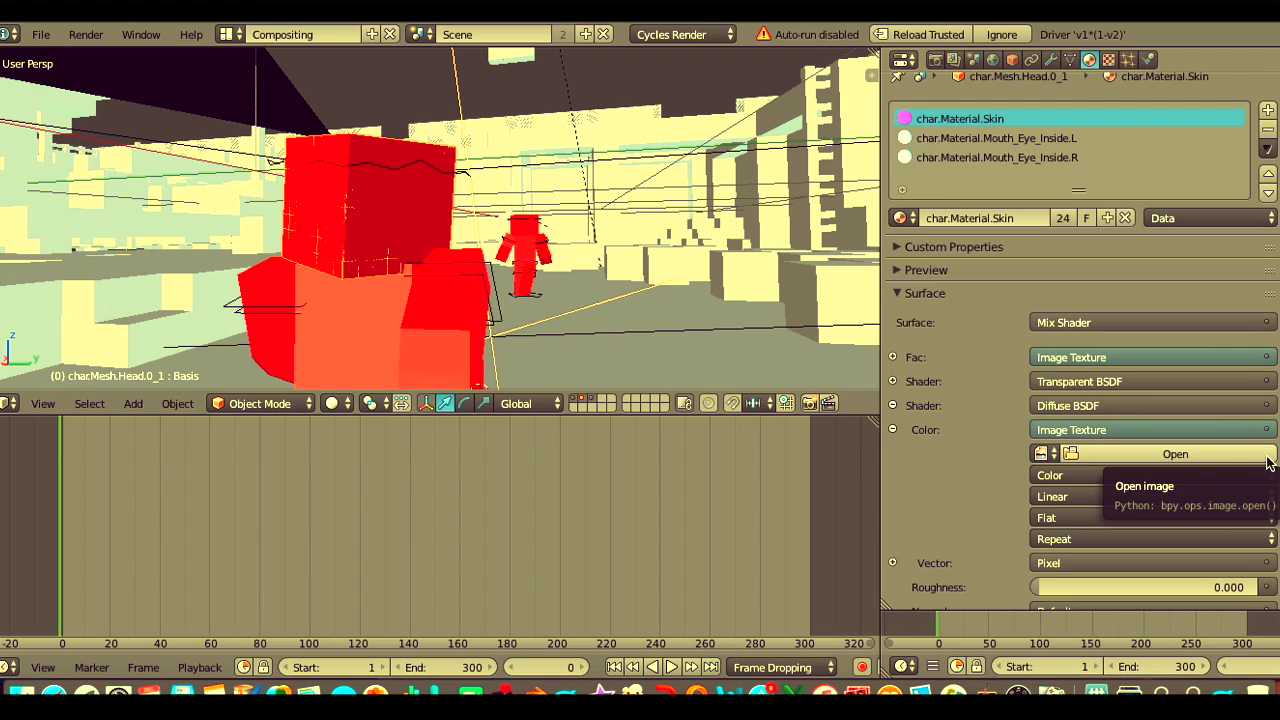
left_click(1186, 456)
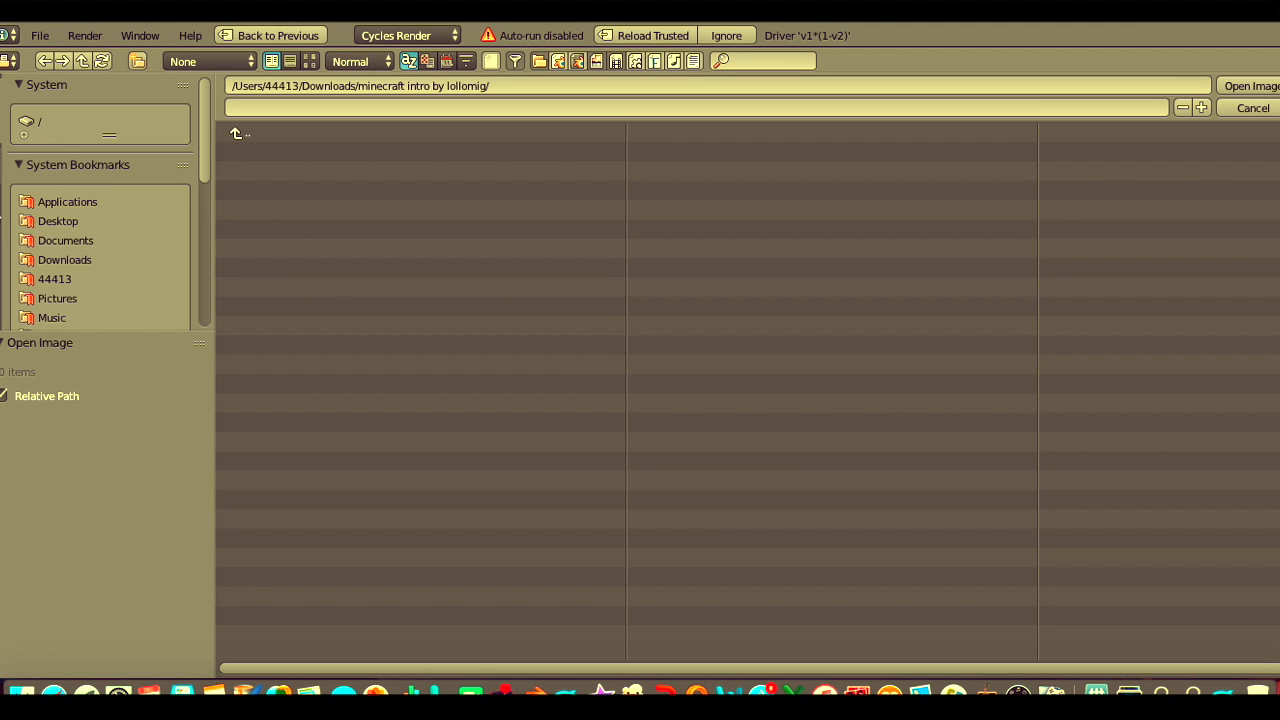
left_click(68, 220)
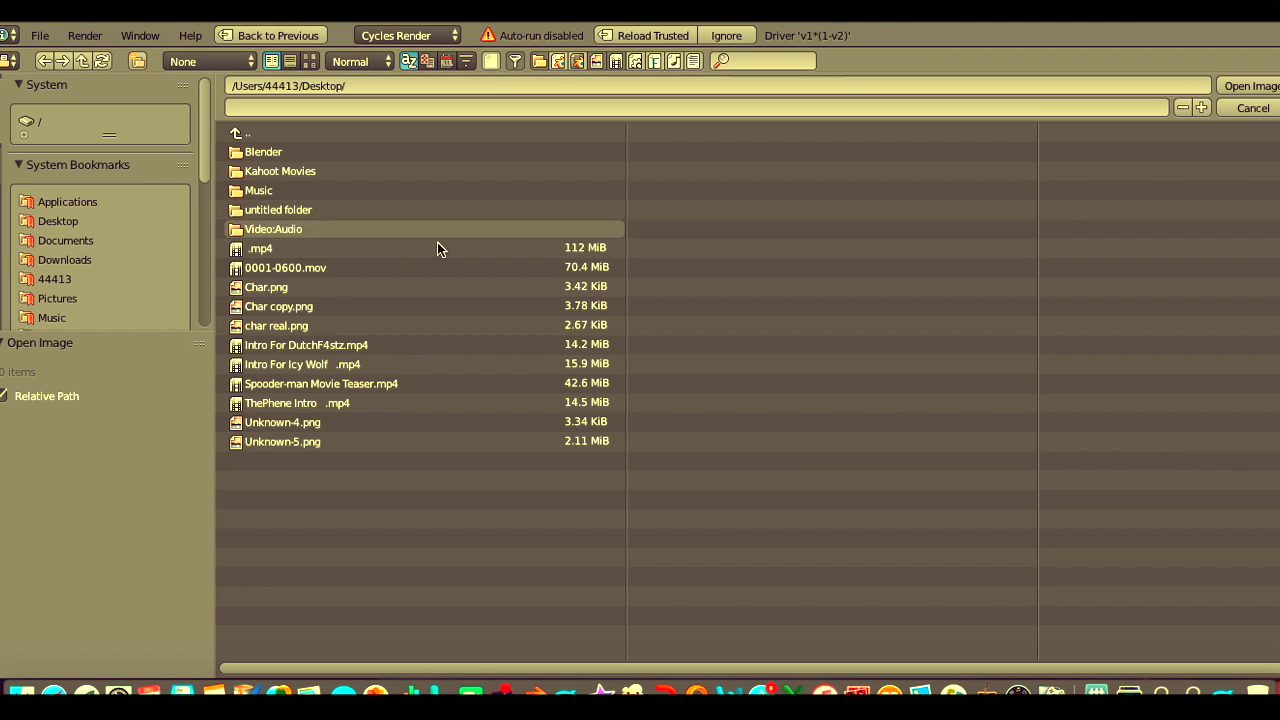
double_click(277, 288)
Step: Preview the character wearing the Char.png skin in Rendered viewport shading, and return the viewport to Solid
scroll(574, 330, "right", 5)
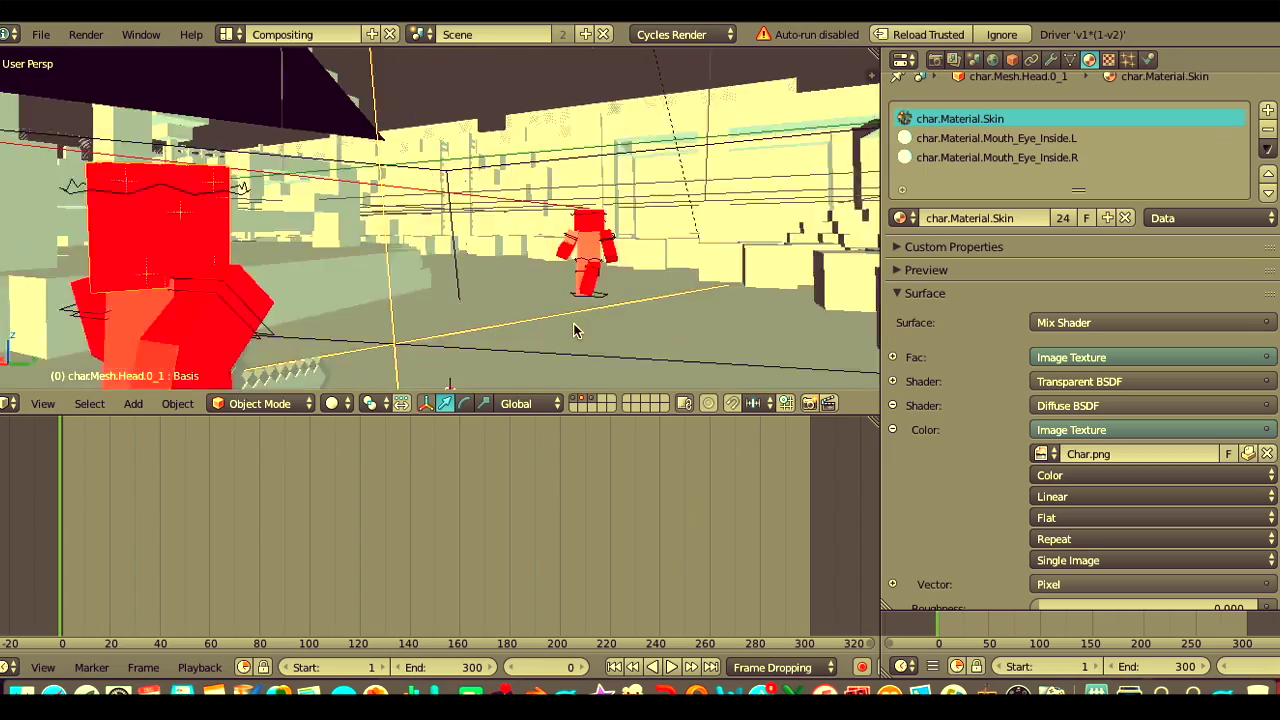
middle_click_drag(573, 324, 285, 391)
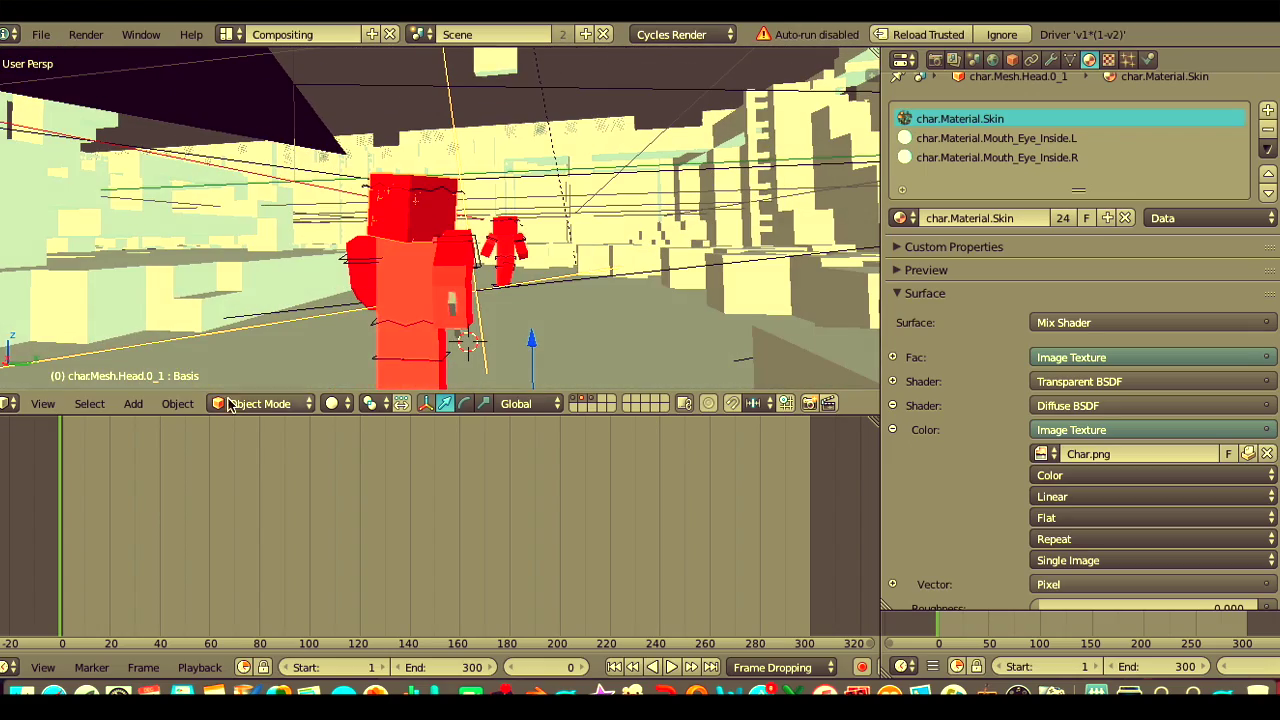
left_click(337, 403)
left_click(370, 275)
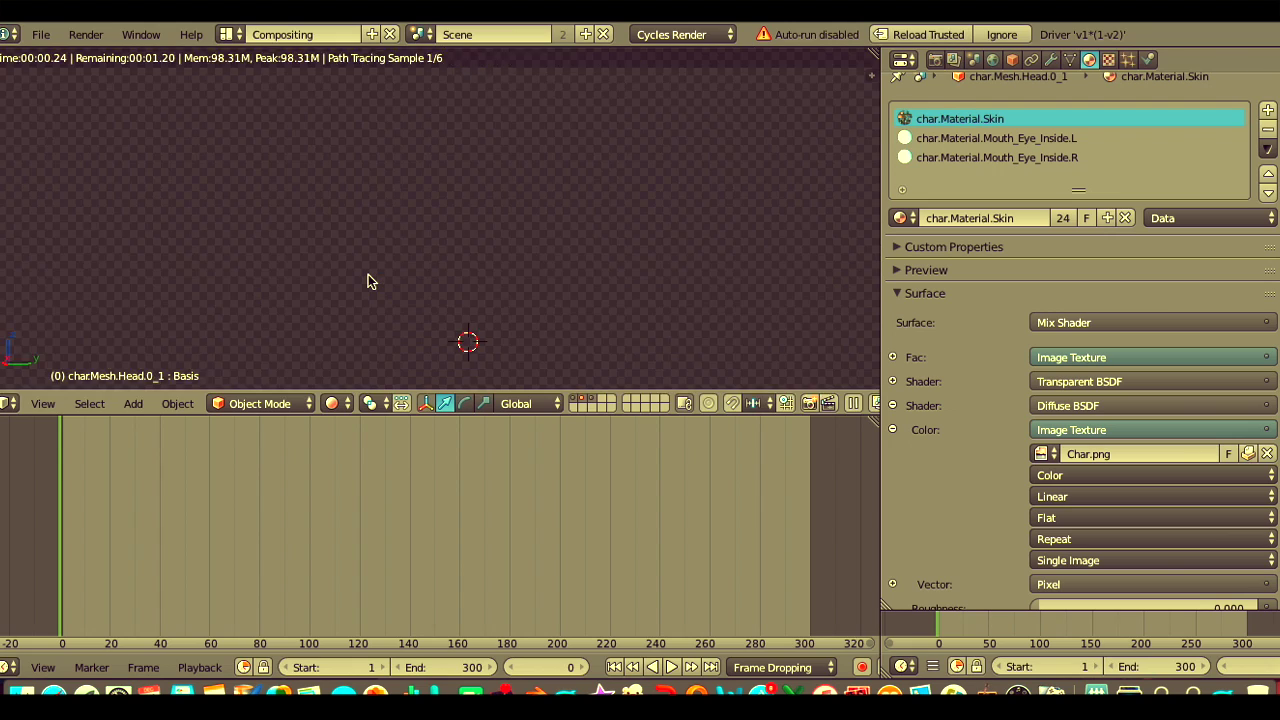
middle_click_drag(491, 293, 480, 317)
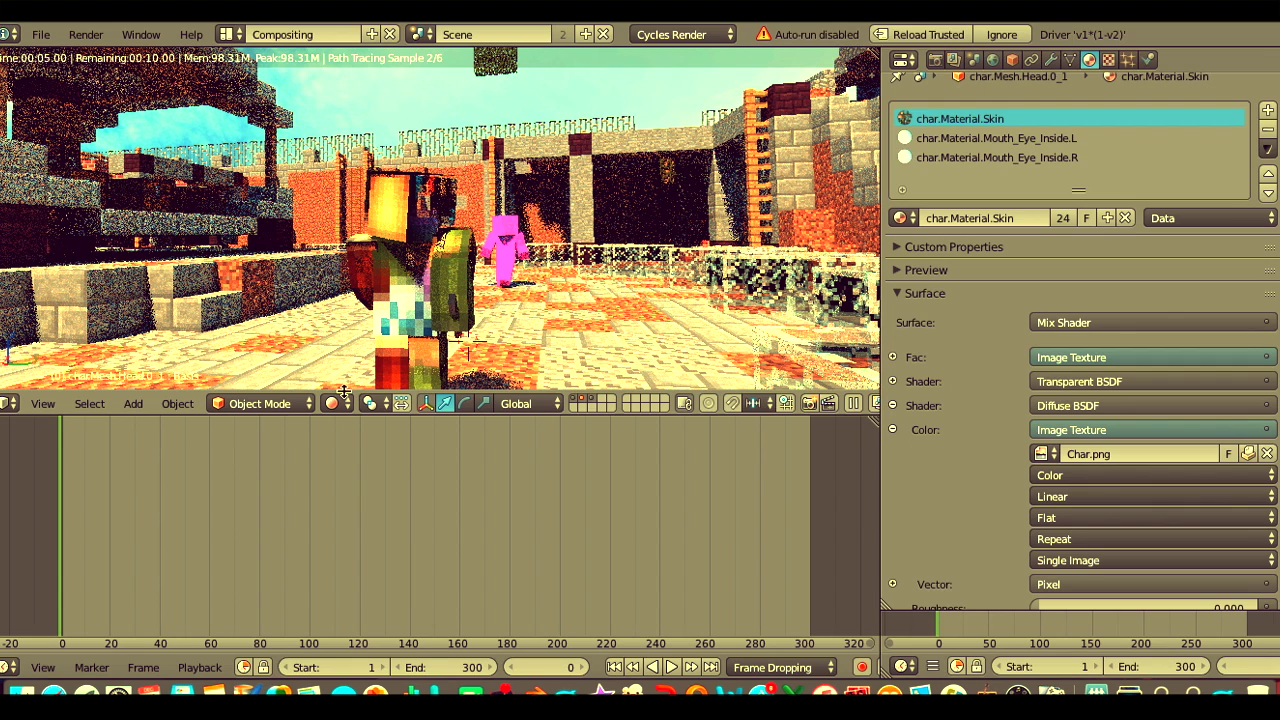
left_click(338, 403)
left_click(375, 339)
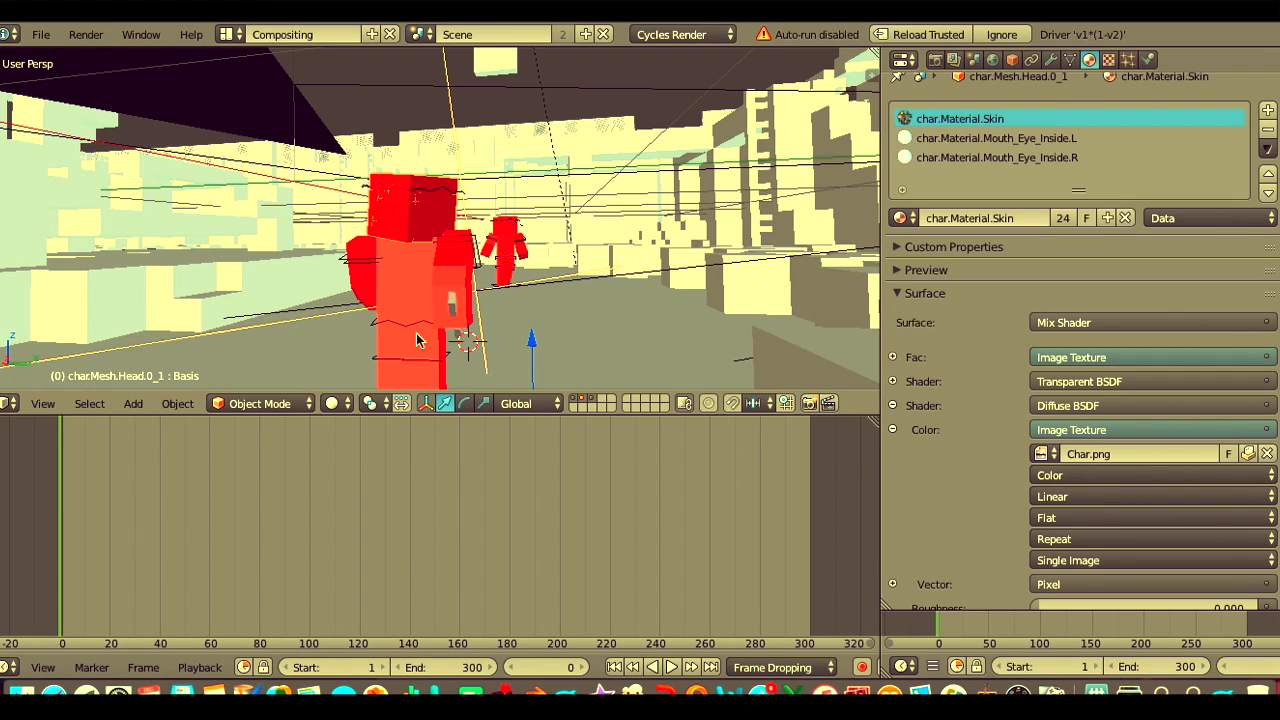
Step: Replace the skin material's color texture with Char copy.png from the Desktop folder
left_click(1267, 453)
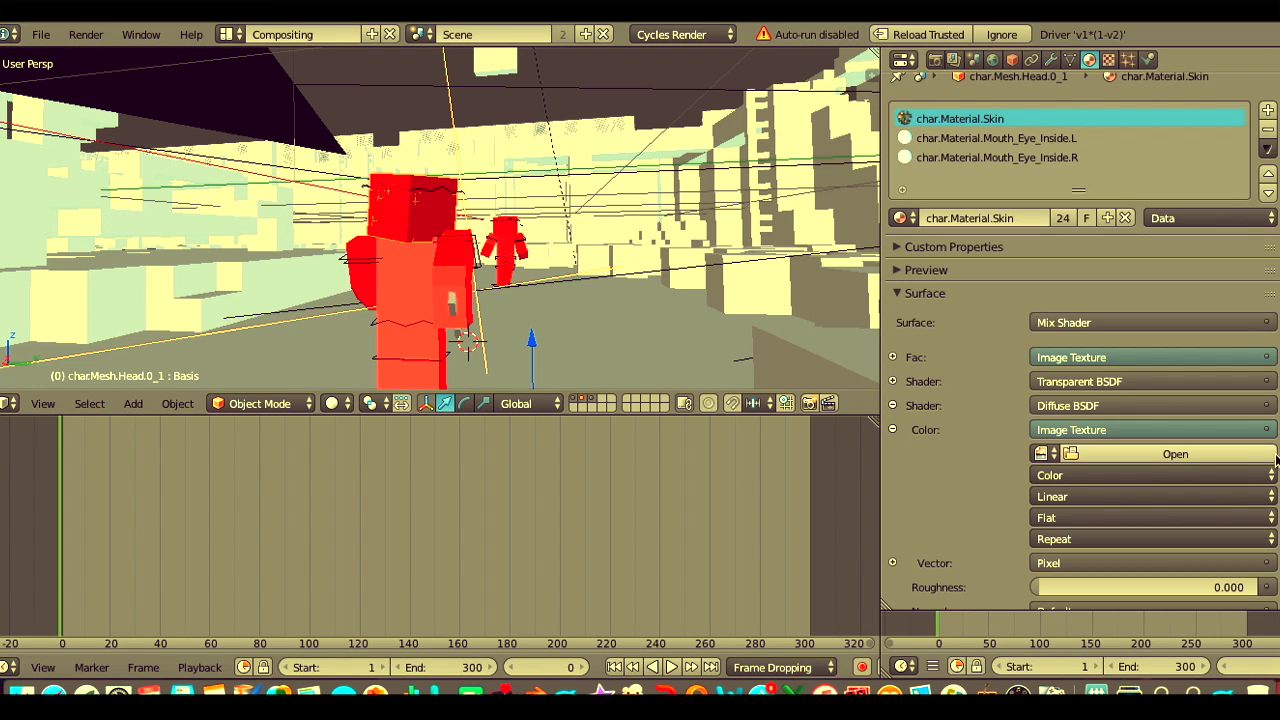
left_click(1237, 456)
left_click(52, 222)
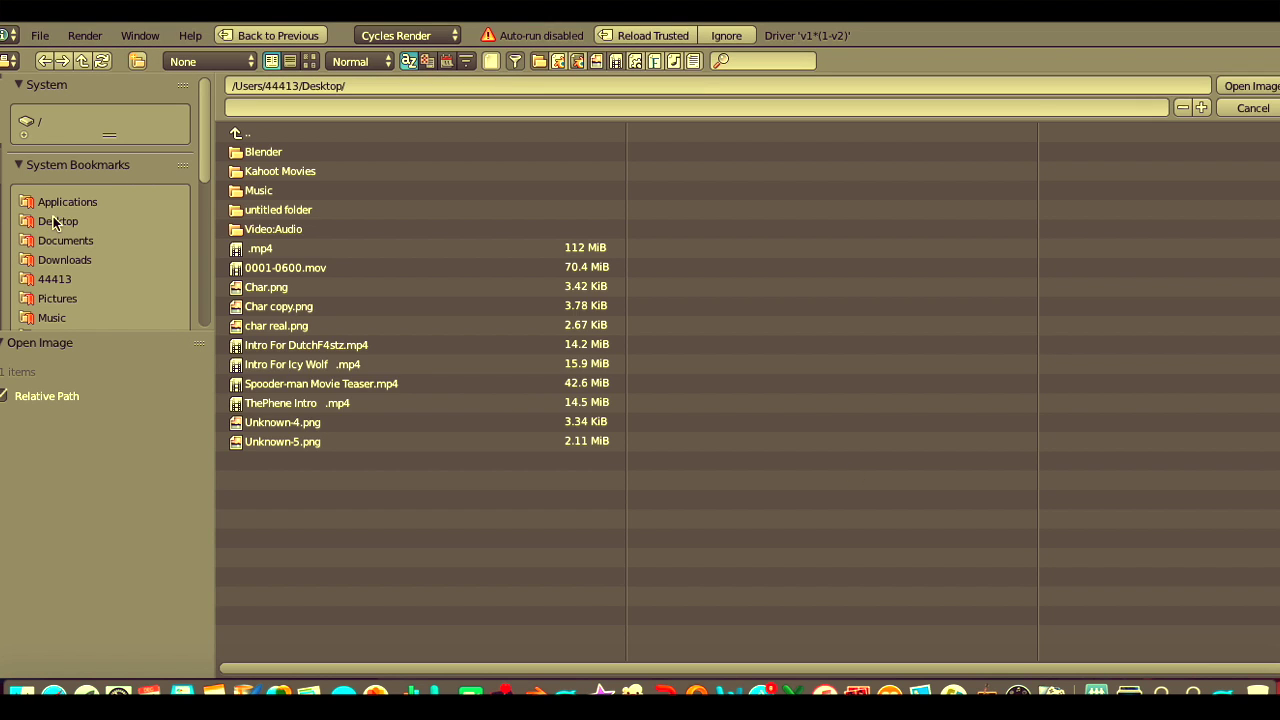
double_click(279, 307)
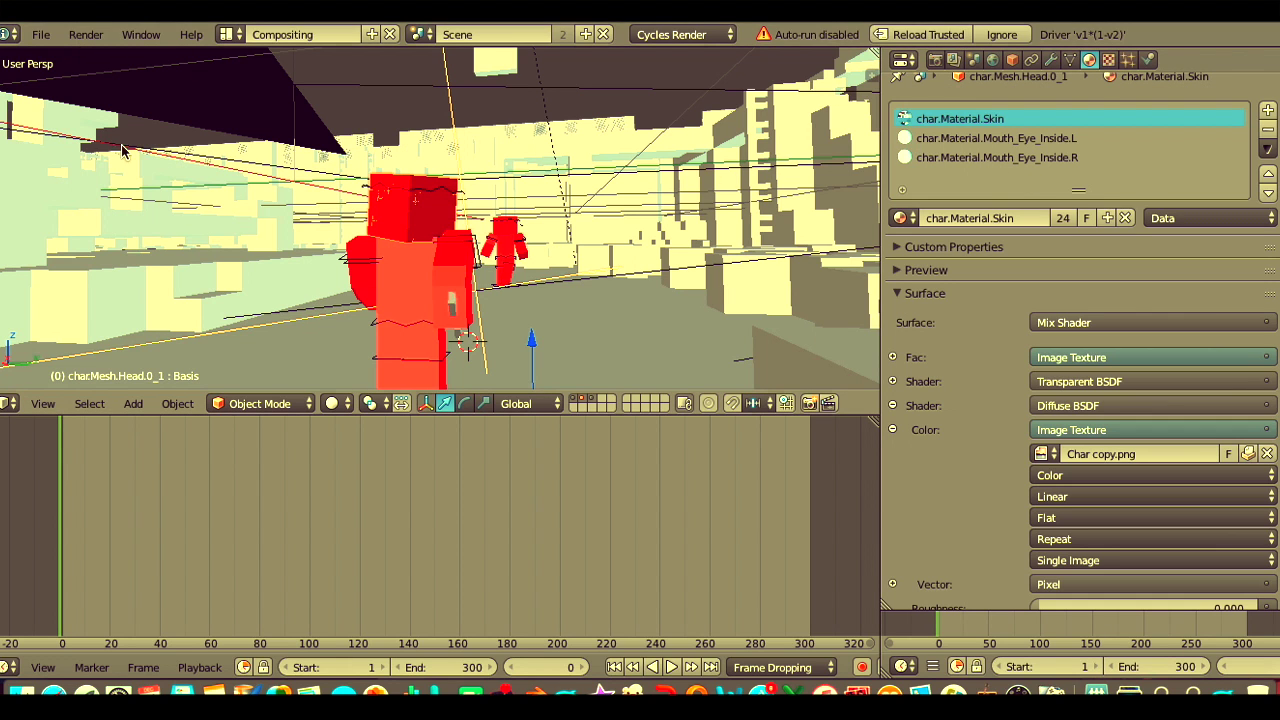
Step: Preview the Char copy.png skin on the character's back in Rendered shading, and return the viewport to Solid
left_click(334, 403)
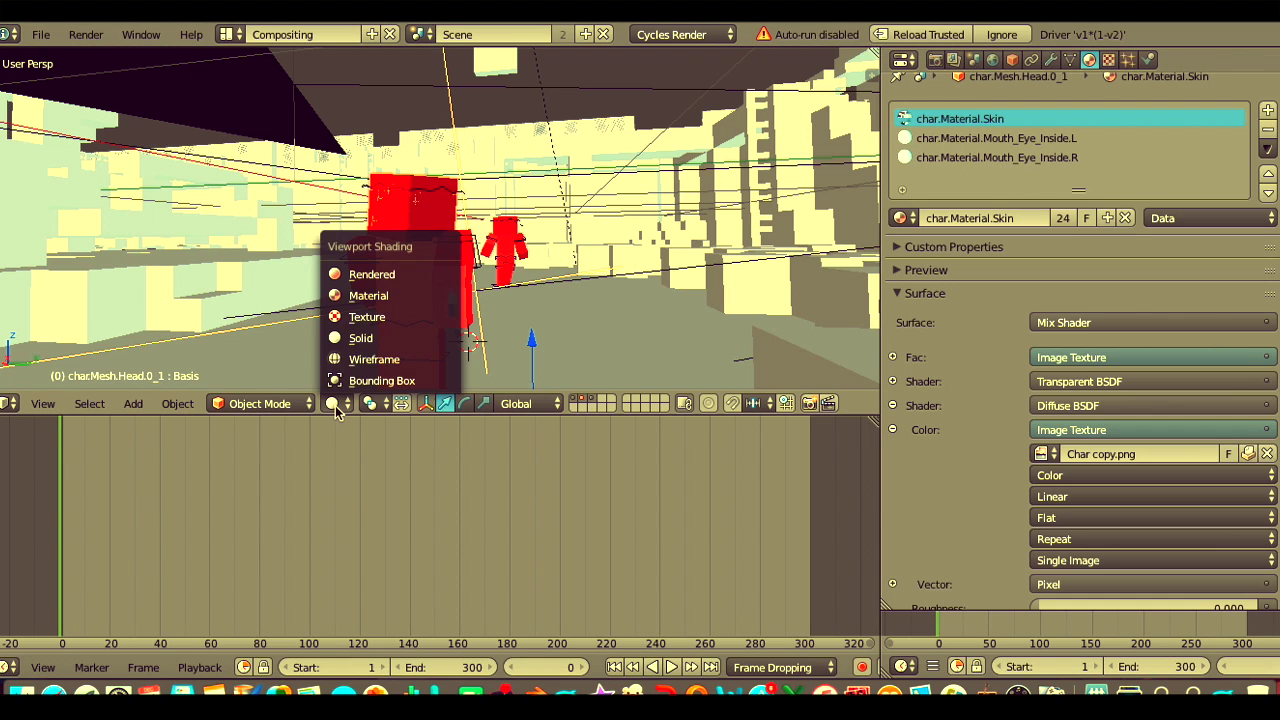
left_click(371, 274)
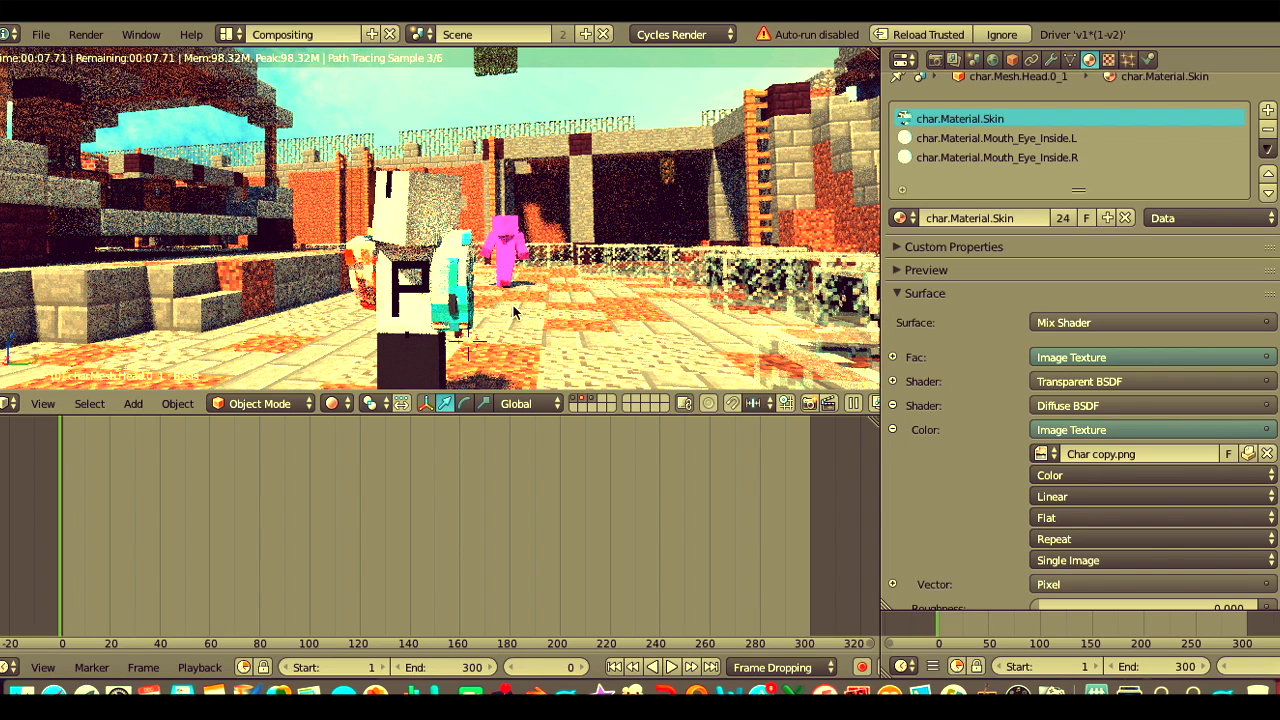
left_click(334, 403)
left_click(358, 337)
Step: Check the same character's front with the Char copy.png skin in Rendered shading, and restore Solid shading
scroll(354, 337, "down", 5)
scroll(350, 337, "up", 5)
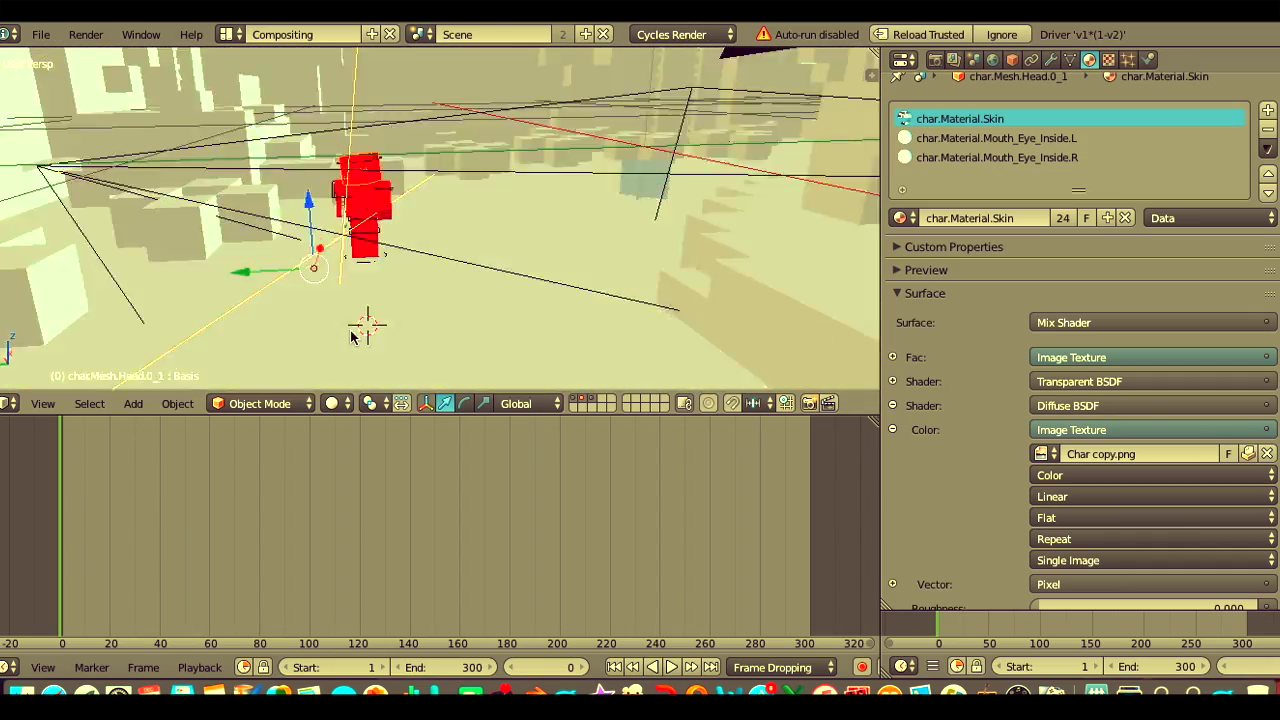
scroll(350, 337, "down", 4)
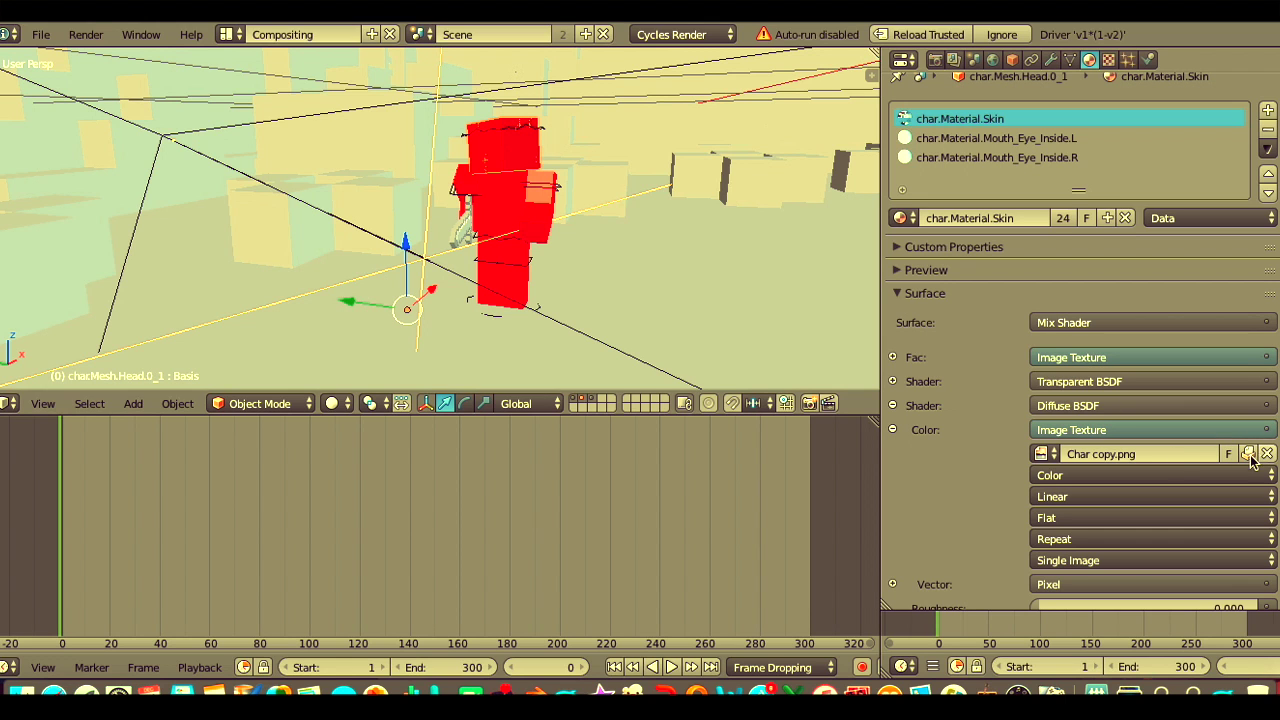
left_click(331, 402)
left_click(338, 272)
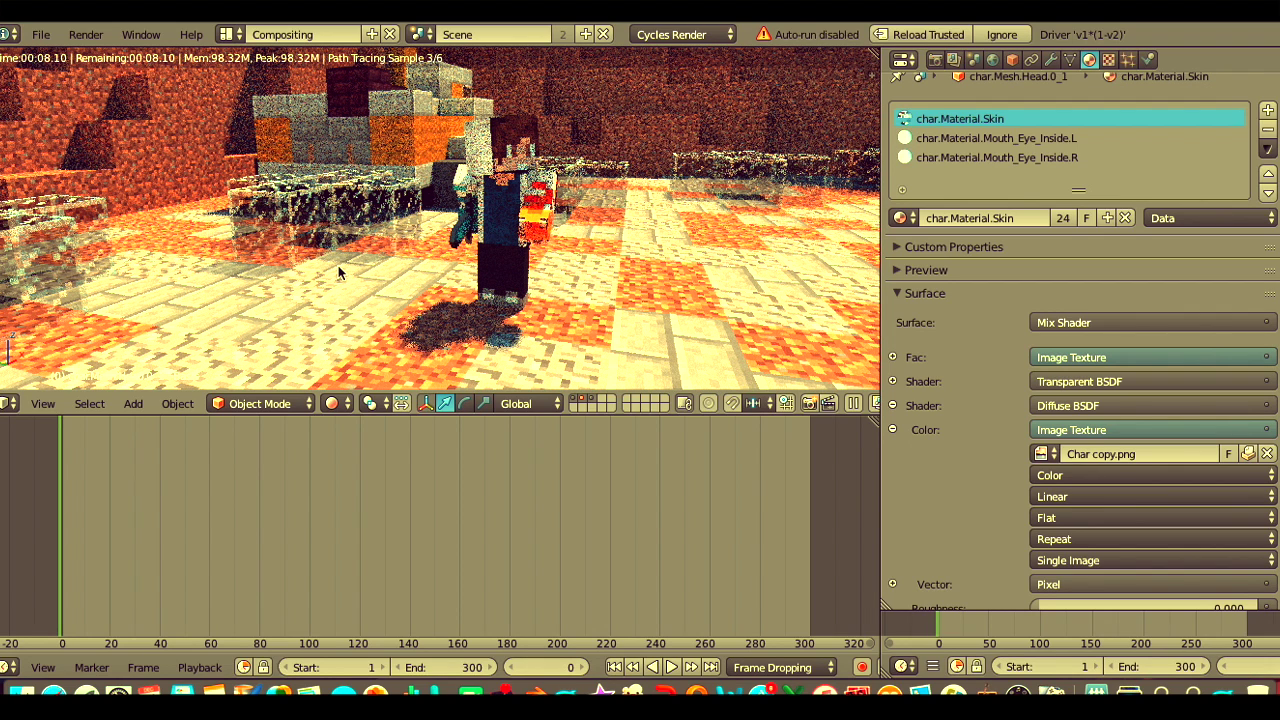
left_click(333, 403)
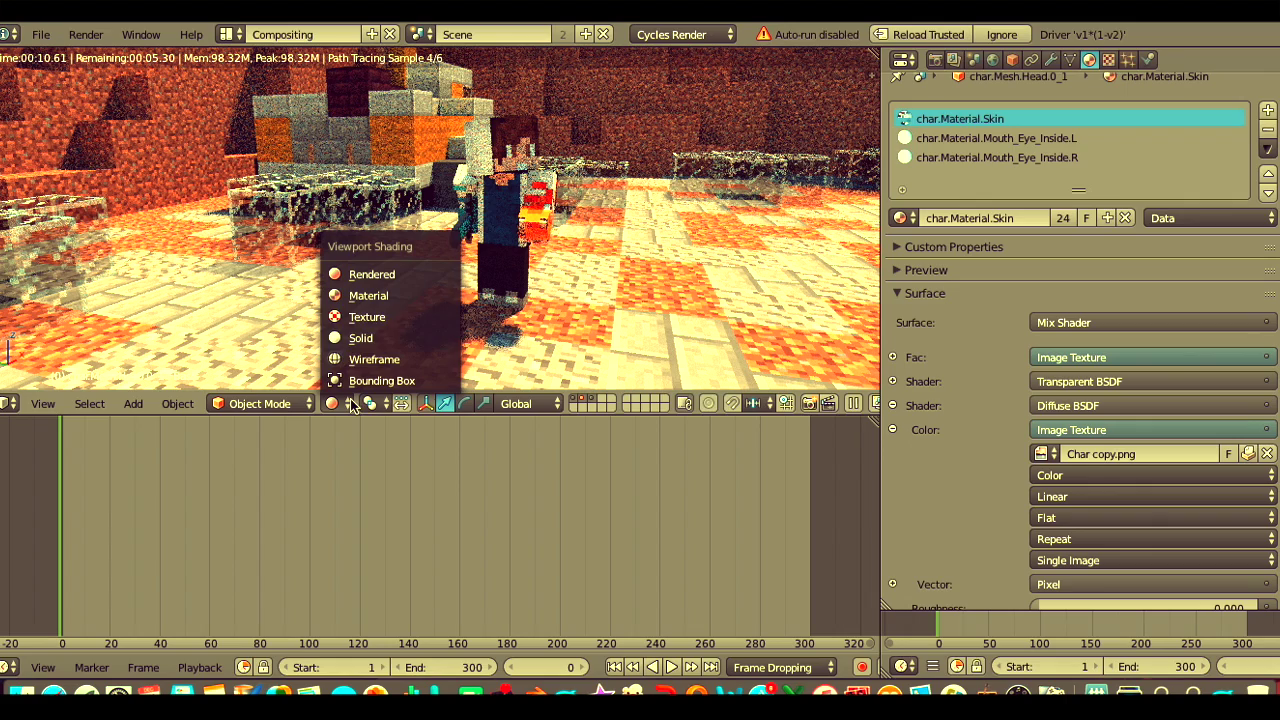
left_click(365, 338)
Step: Reload the blend file as trusted, confirming the revert to its saved version
scroll(598, 162, "down", 6)
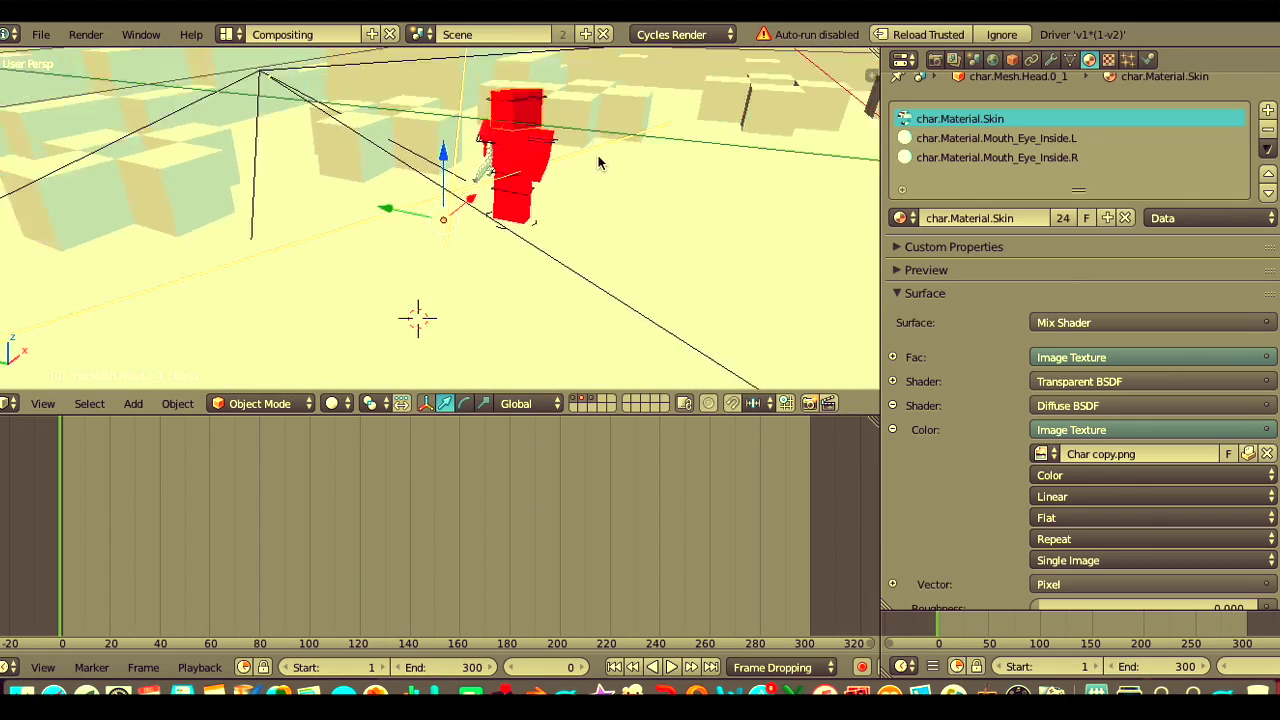
right_click(598, 162)
scroll(598, 162, "right", 8)
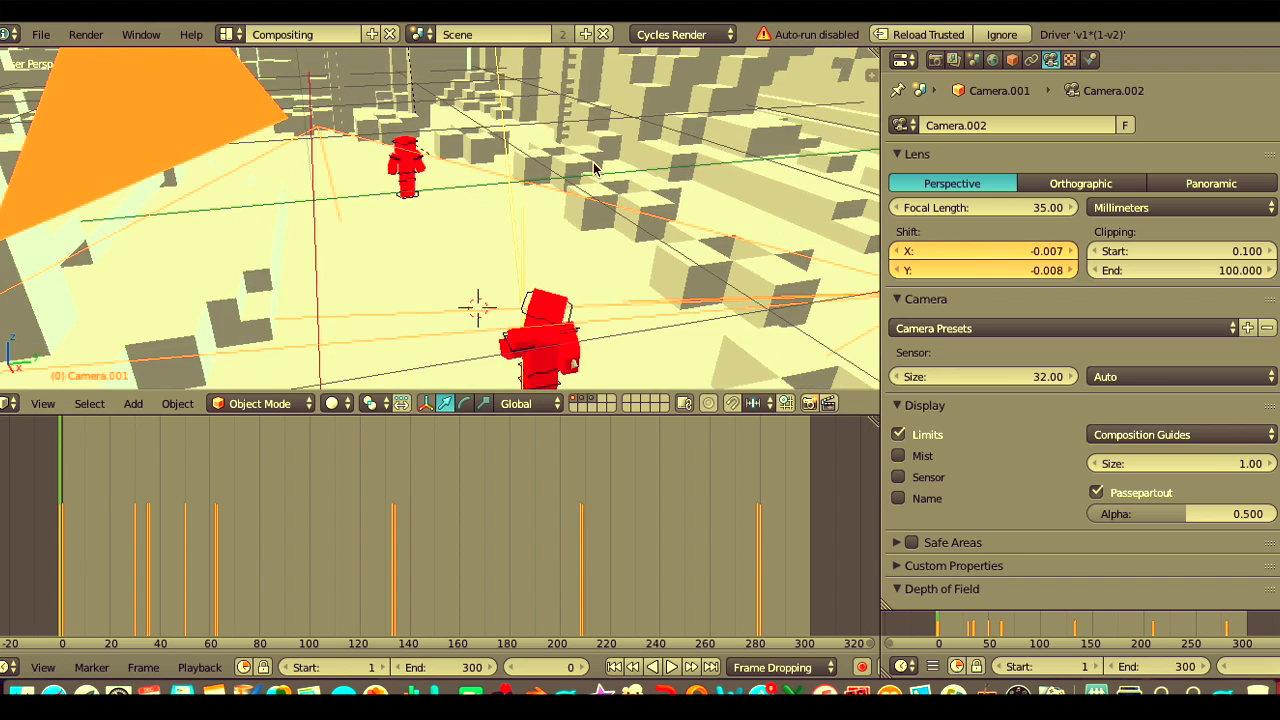
left_click(905, 38)
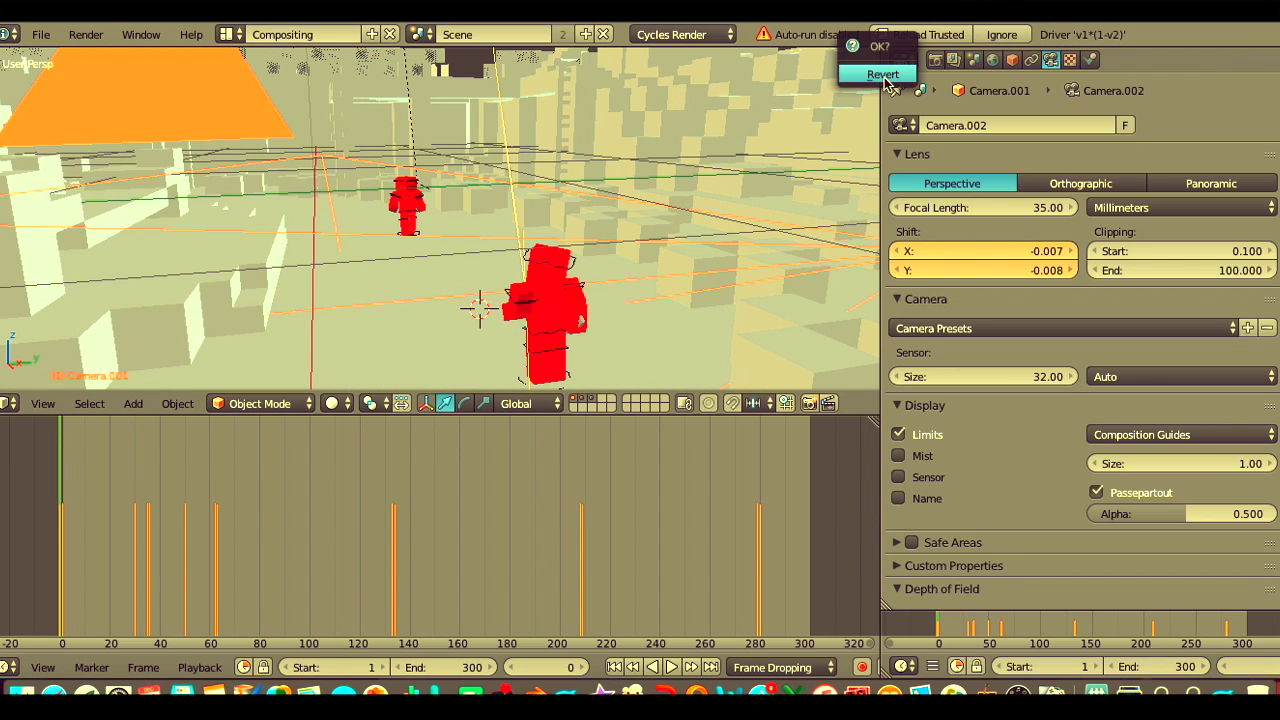
left_click(883, 75)
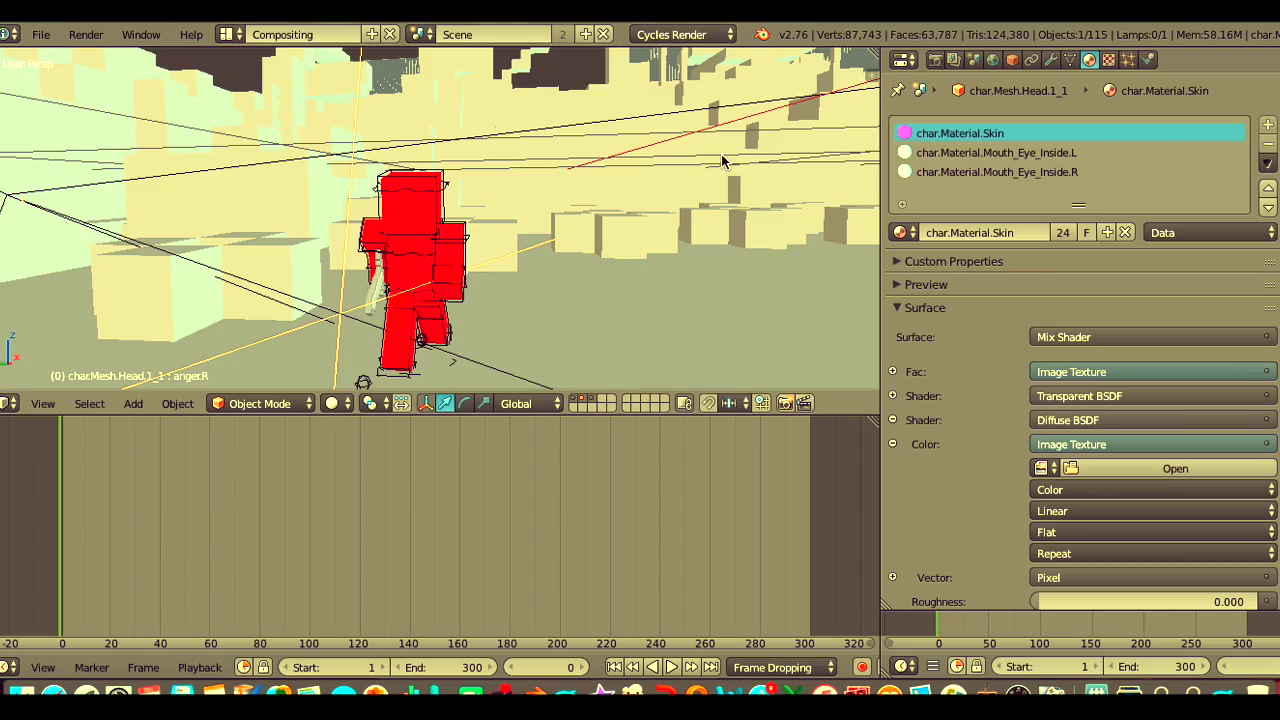
scroll(720, 166, "right", 10)
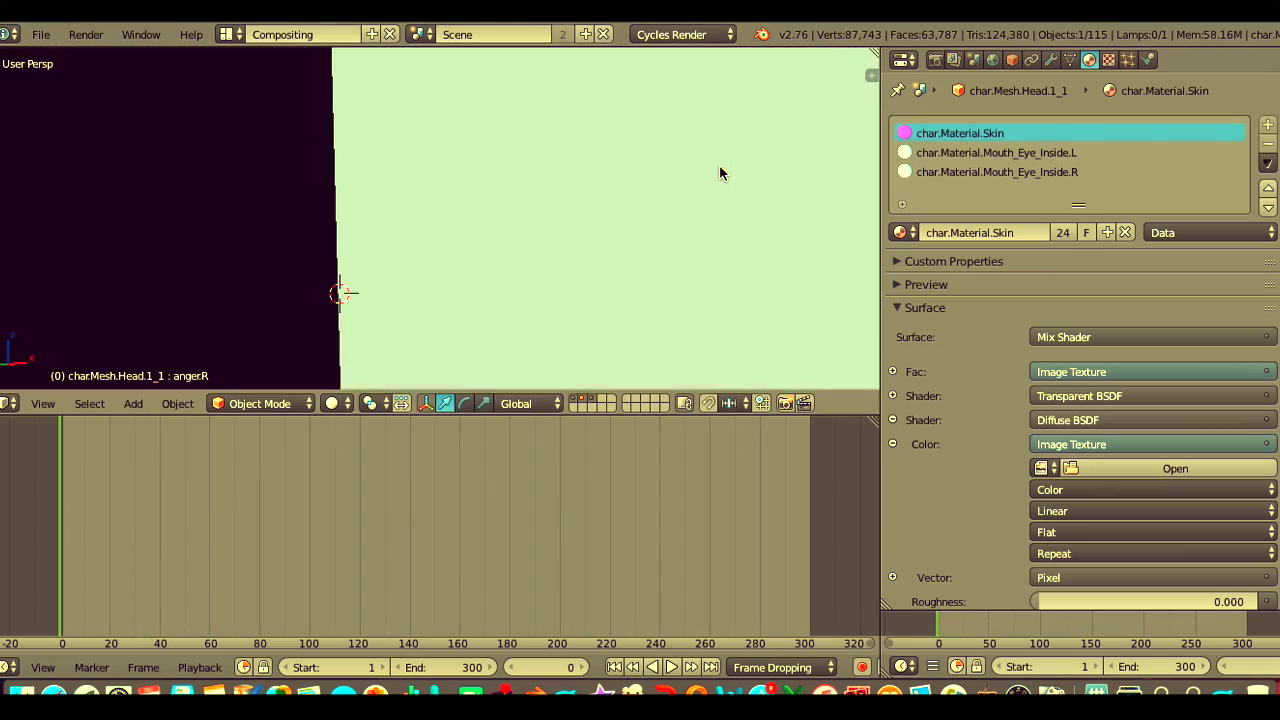